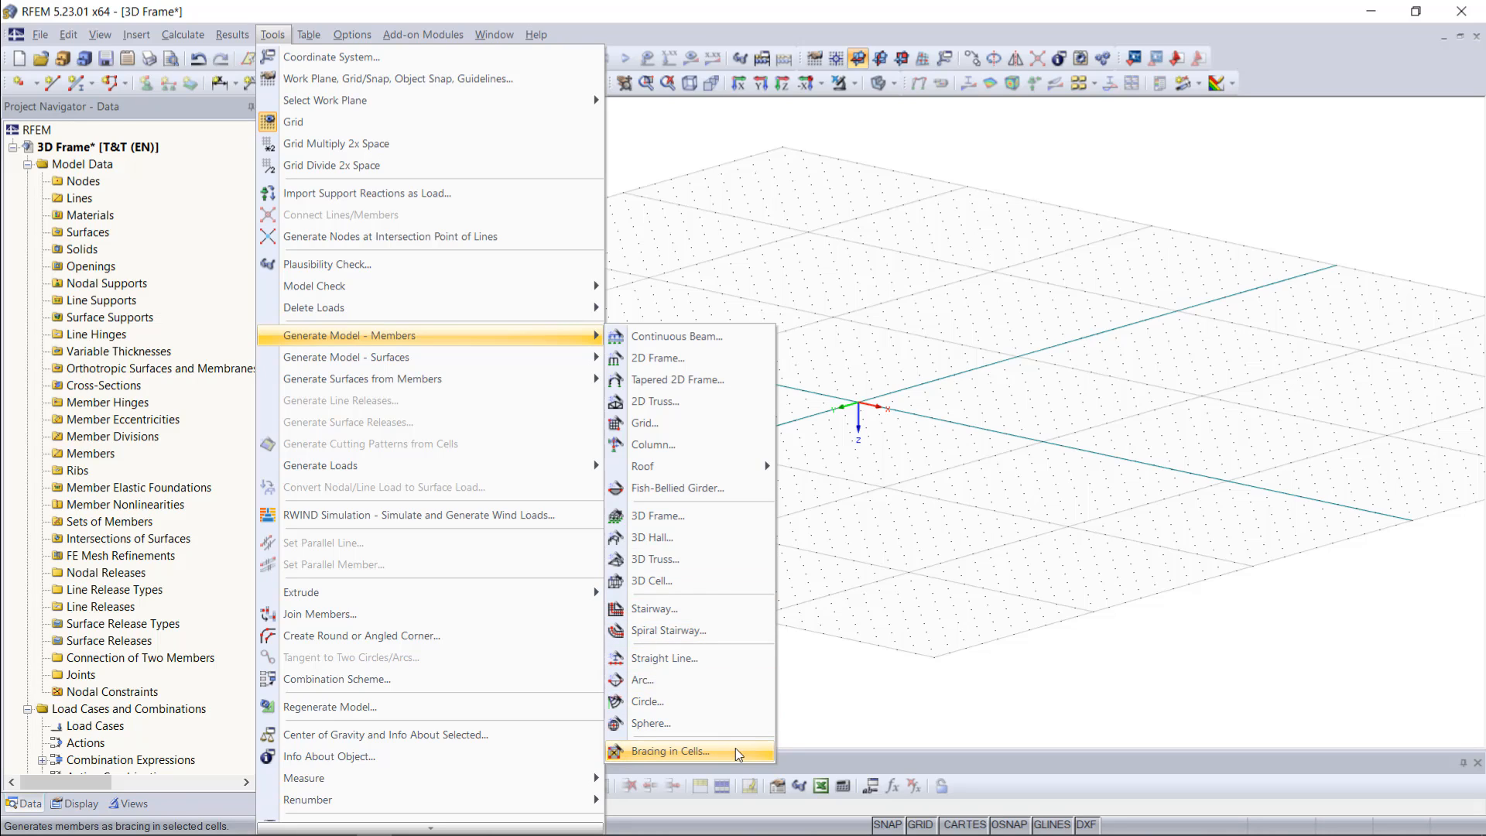
# Step: Start the 3D Frame member generator and set 3 spans in X, 2 in Y and 1 in Z
pyautogui.click(943, 536)
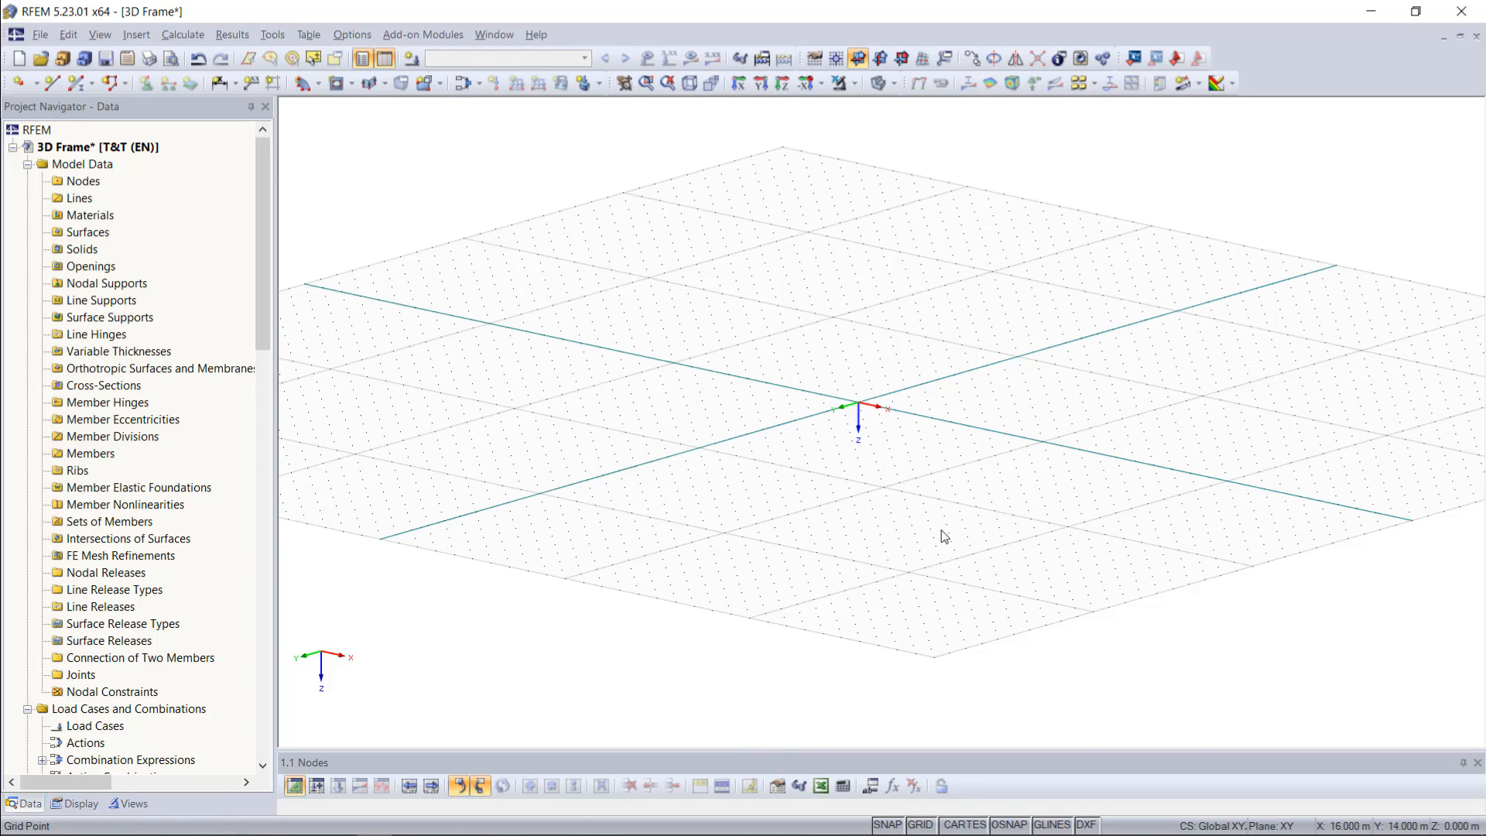
pyautogui.click(268, 36)
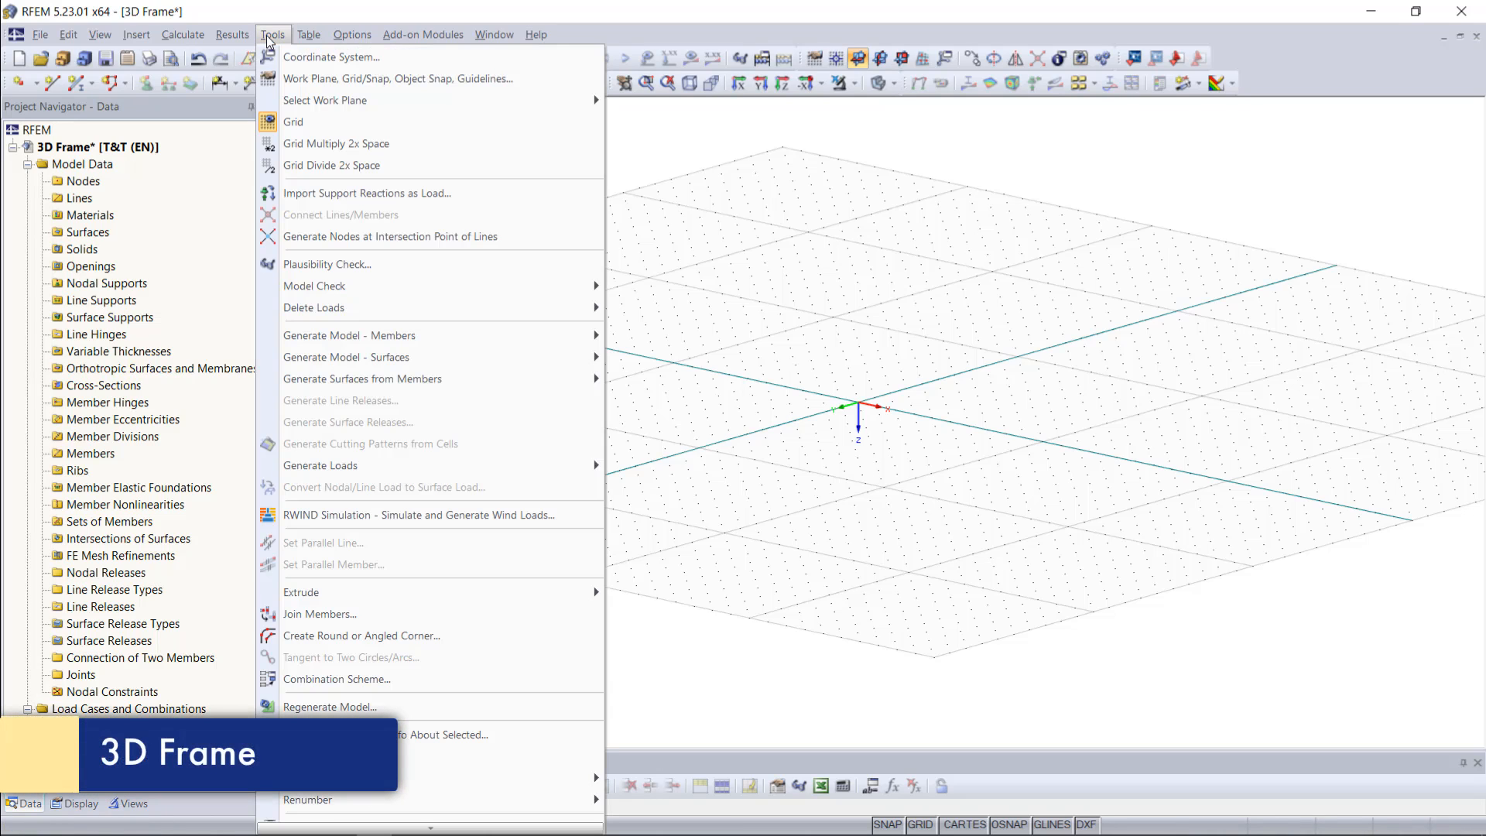
pyautogui.moveTo(481, 339)
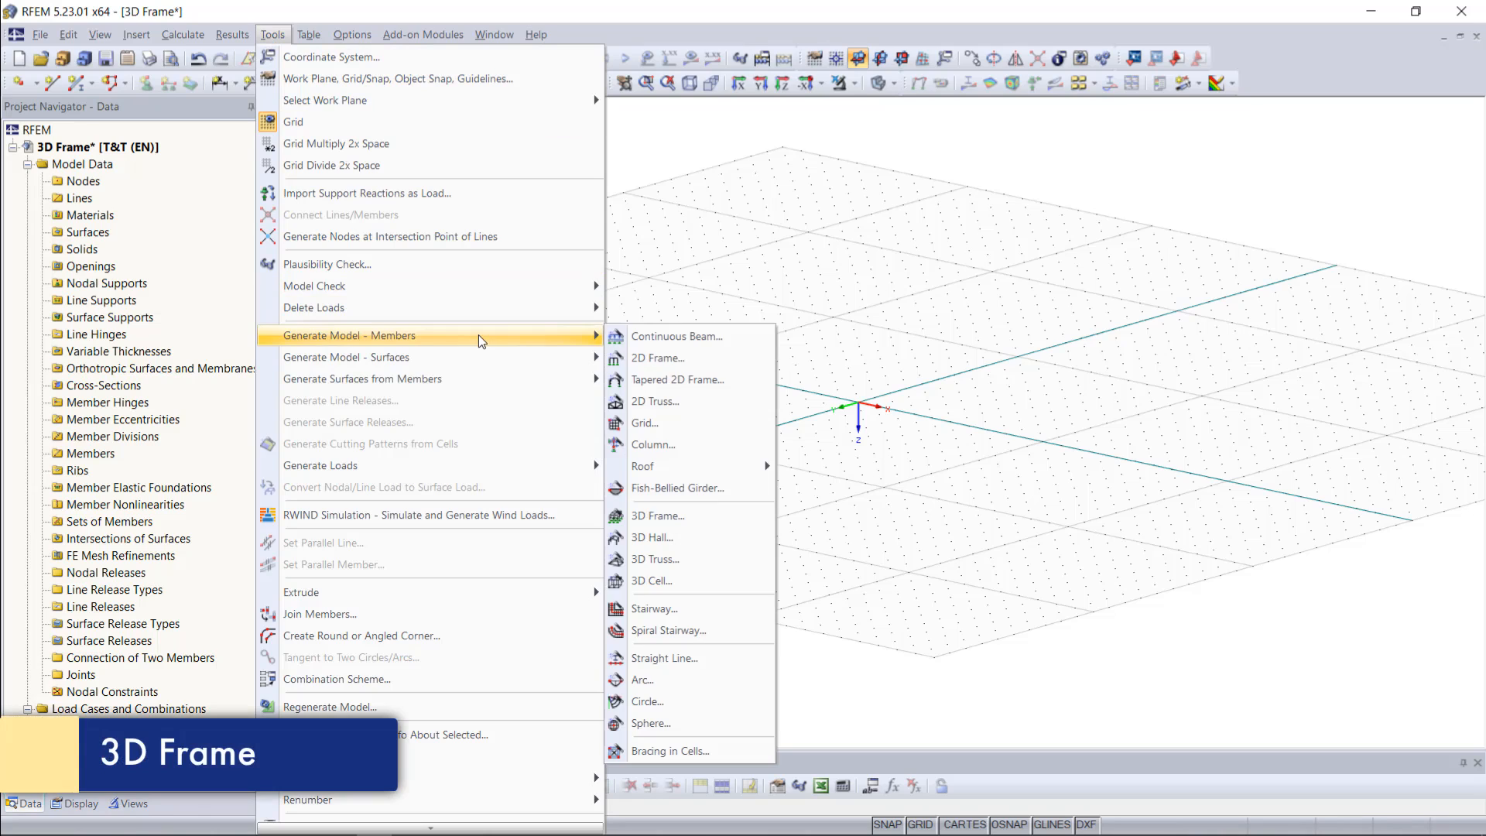
pyautogui.click(688, 516)
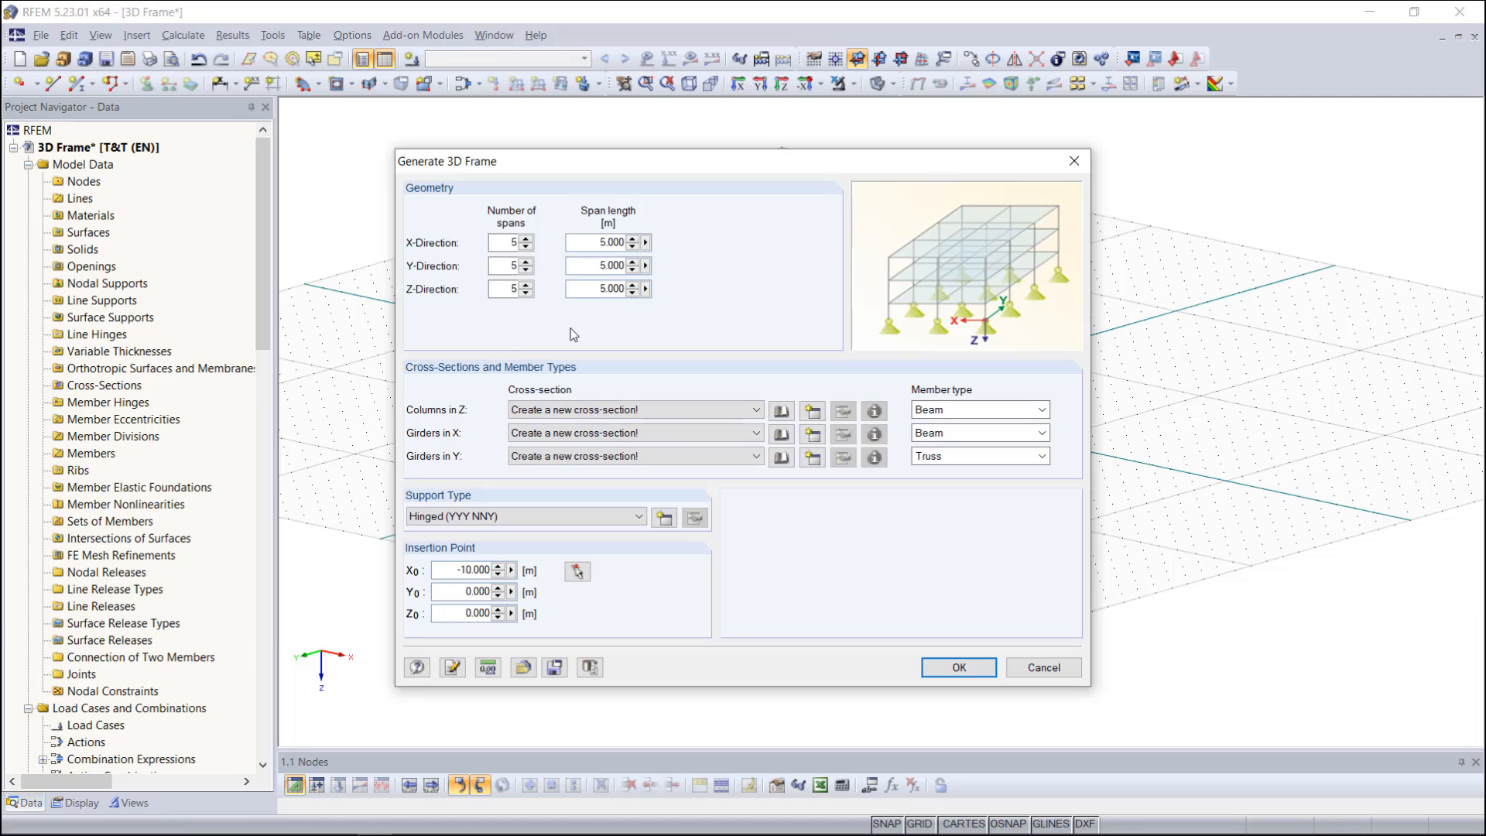
pyautogui.moveTo(504, 241); pyautogui.dragTo(526, 235)
pyautogui.write('3')
pyautogui.click(510, 265)
pyautogui.moveTo(510, 265); pyautogui.dragTo(551, 288)
pyautogui.write('2')
# Step: Set the frame's span lengths to 4 m in the Y-direction and 3 m in the Z-direction
pyautogui.click(598, 243)
pyautogui.doubleClick(603, 263)
pyautogui.write('4')
pyautogui.doubleClick(603, 289)
pyautogui.write('3')
# Step: Choose the rolled IPE 300 I-section from the cross-section library for the columns in Z
pyautogui.click(619, 410)
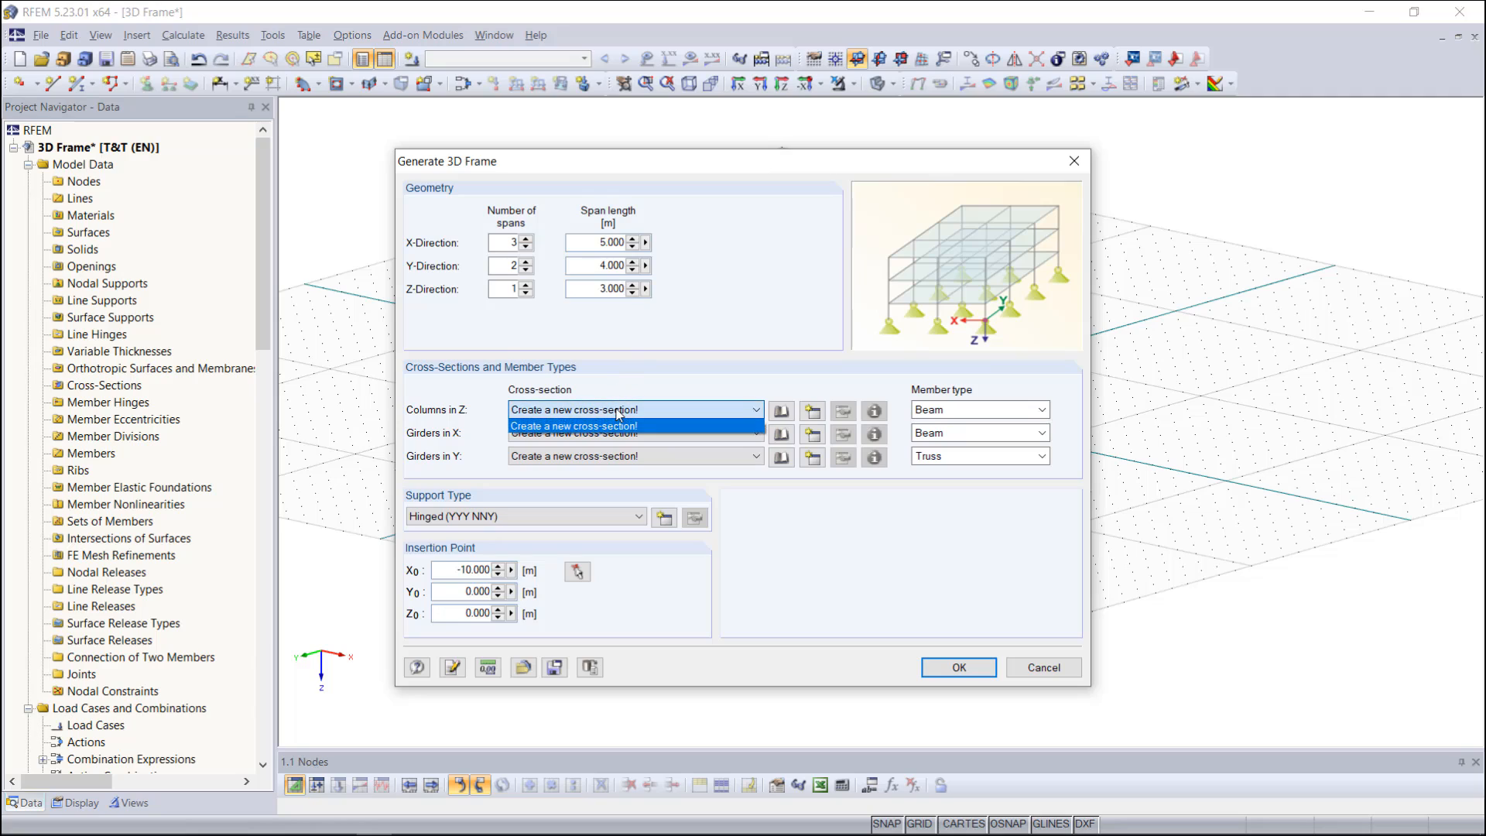
pyautogui.click(618, 411)
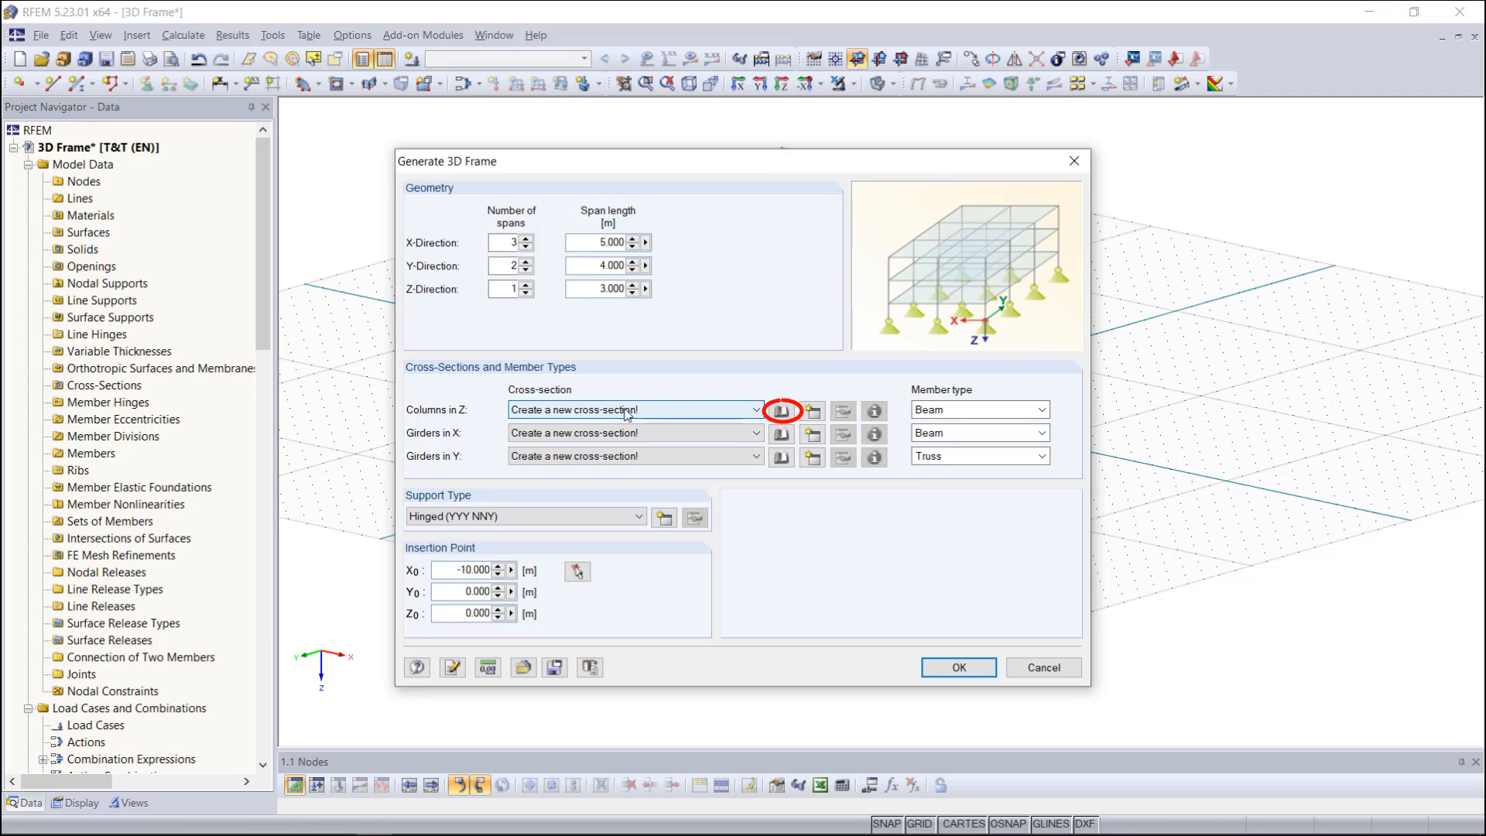
pyautogui.click(784, 416)
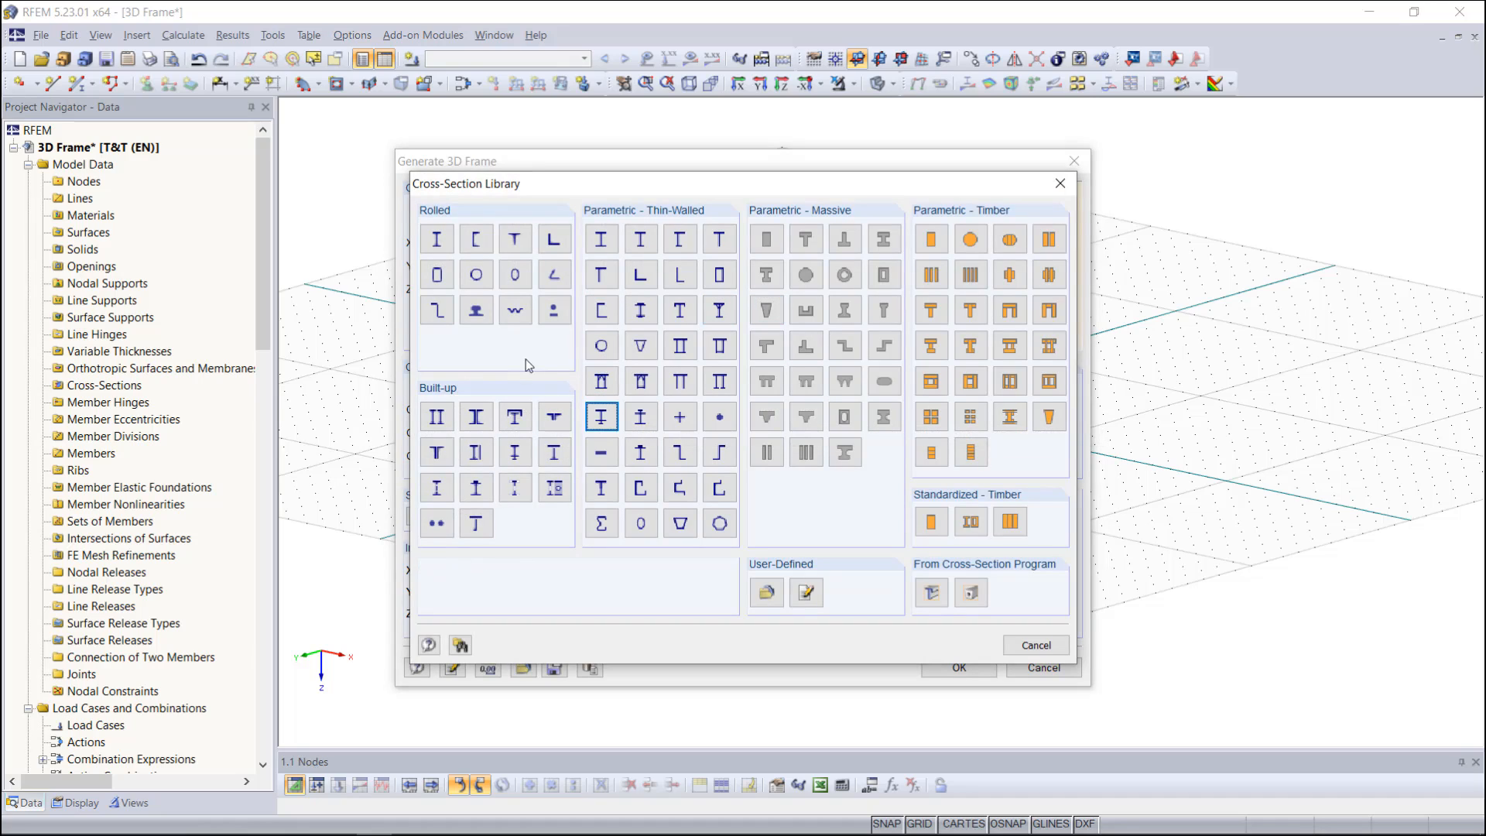
pyautogui.click(437, 250)
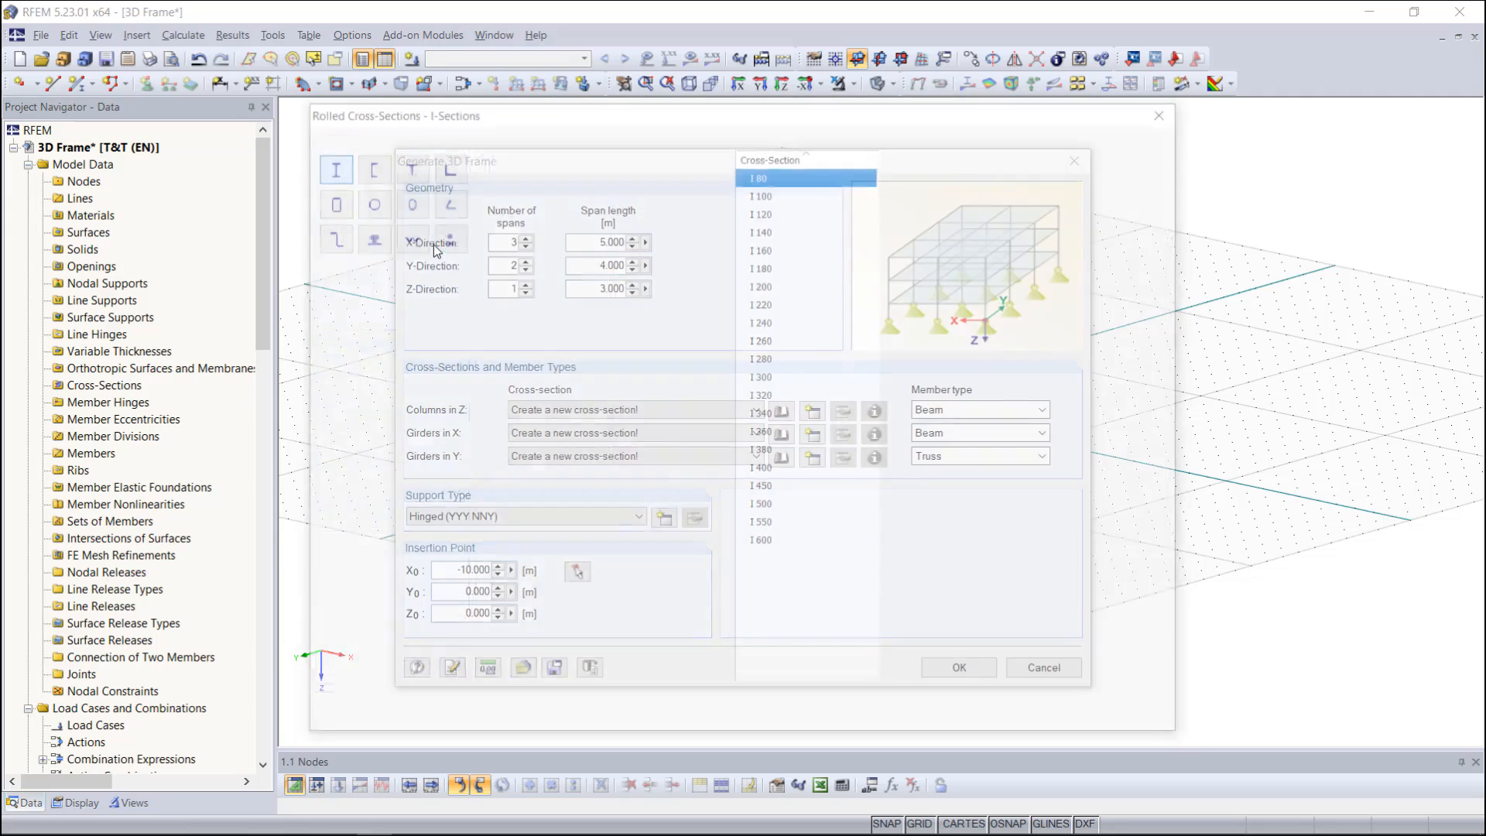
pyautogui.click(508, 192)
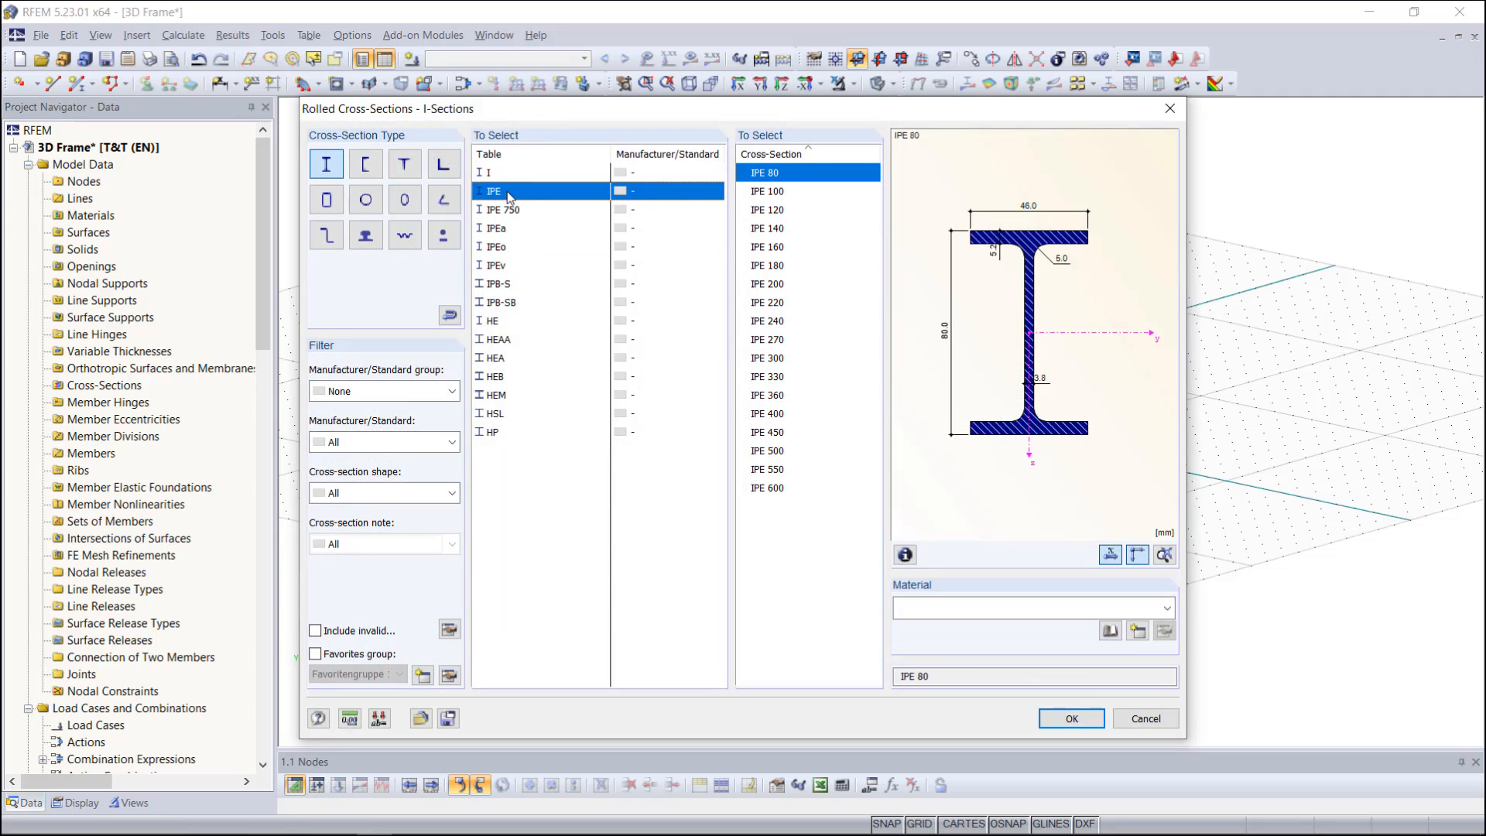
pyautogui.click(778, 360)
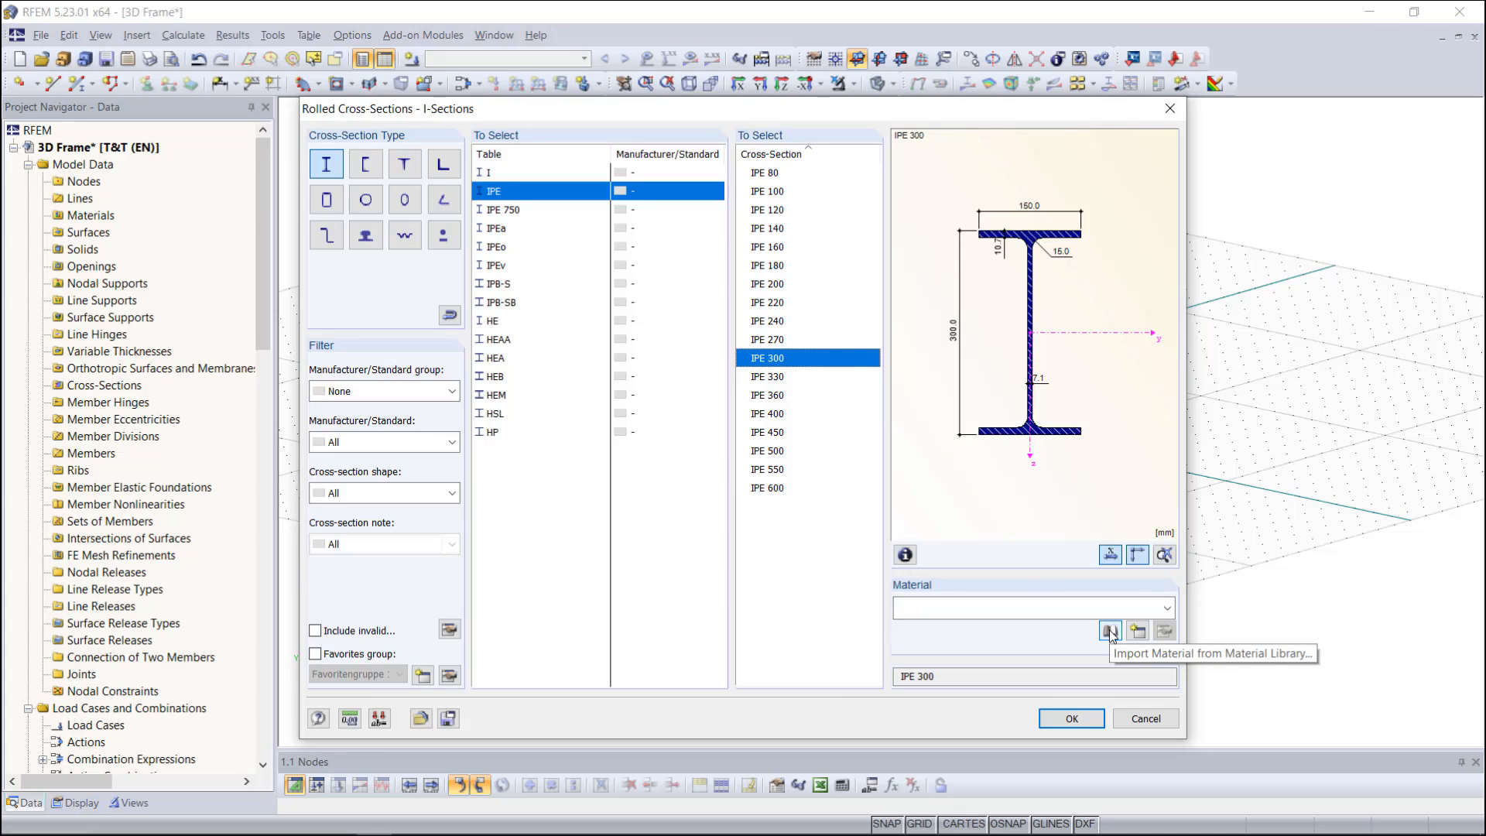
# Step: Import Steel S 235 (DIN EN 1993-1-1:2010-12) as the IPE 300 section's material and accept the cross-section
pyautogui.click(1111, 631)
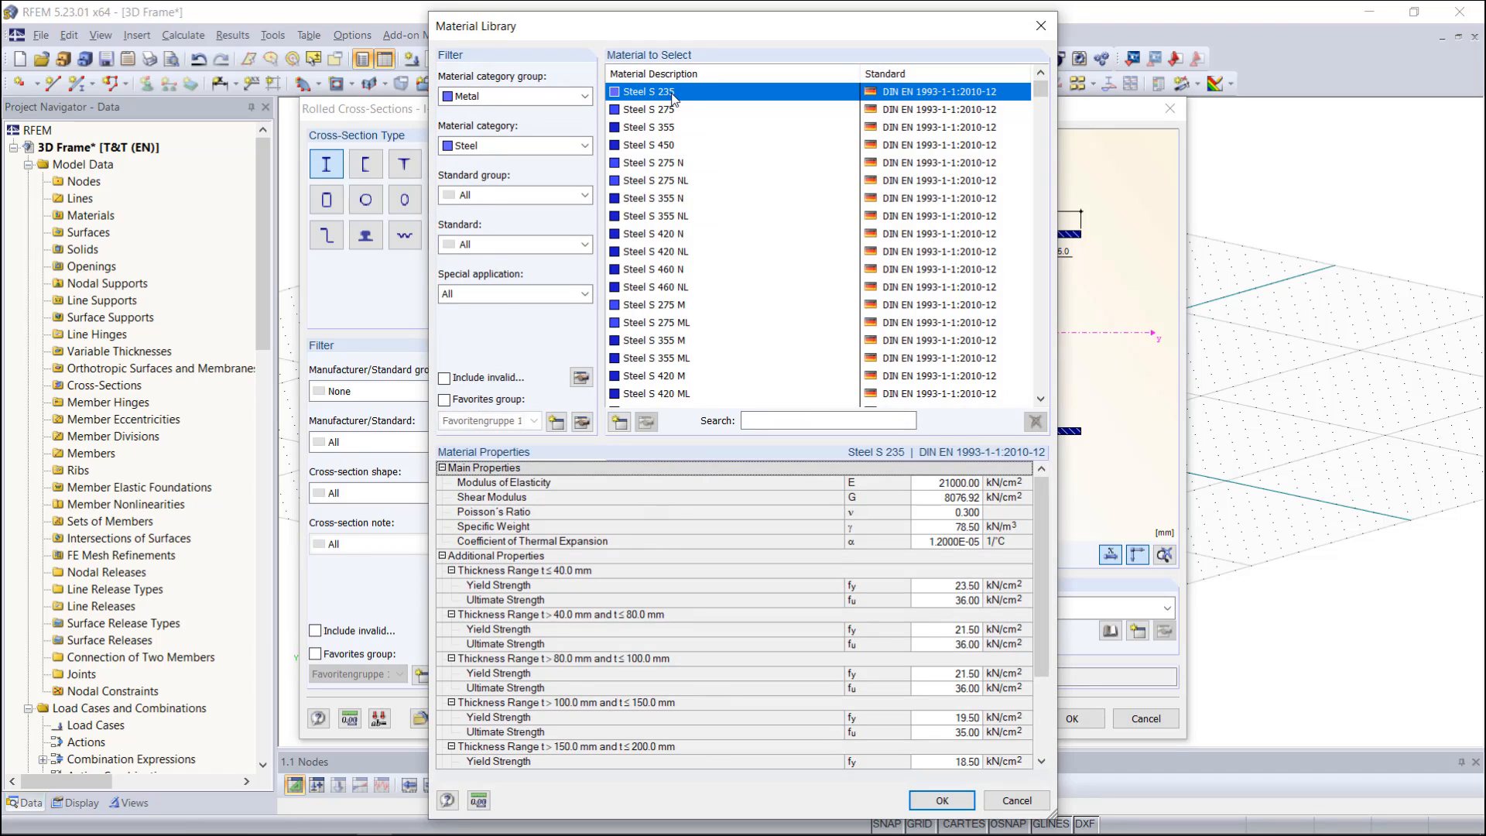
pyautogui.click(938, 800)
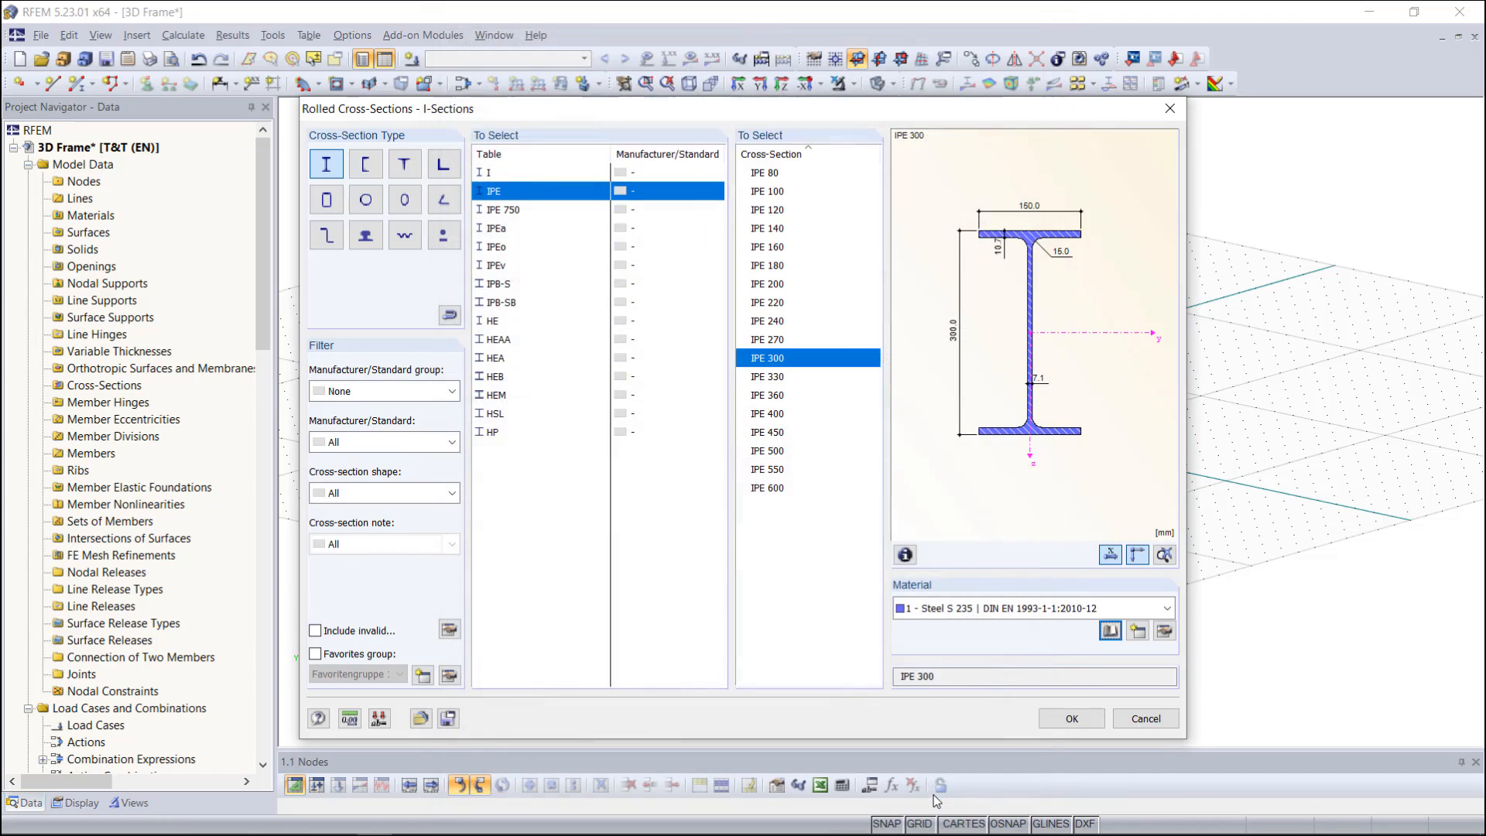
pyautogui.click(1073, 718)
pyautogui.click(957, 678)
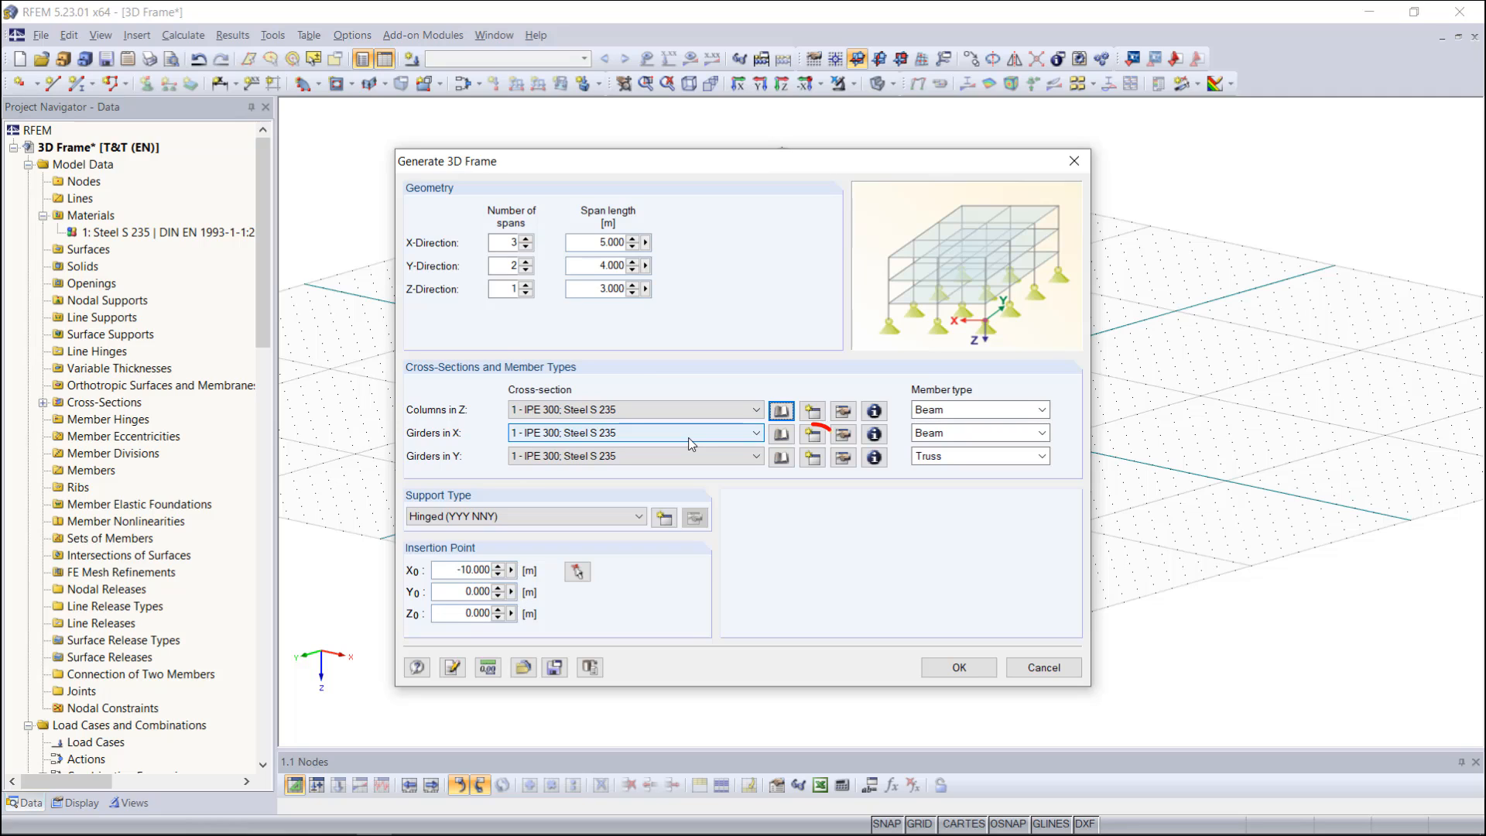
# Step: Create new cross-sections IPE 240 for the girders in X and HEA 120 for the girders in Y
pyautogui.click(813, 434)
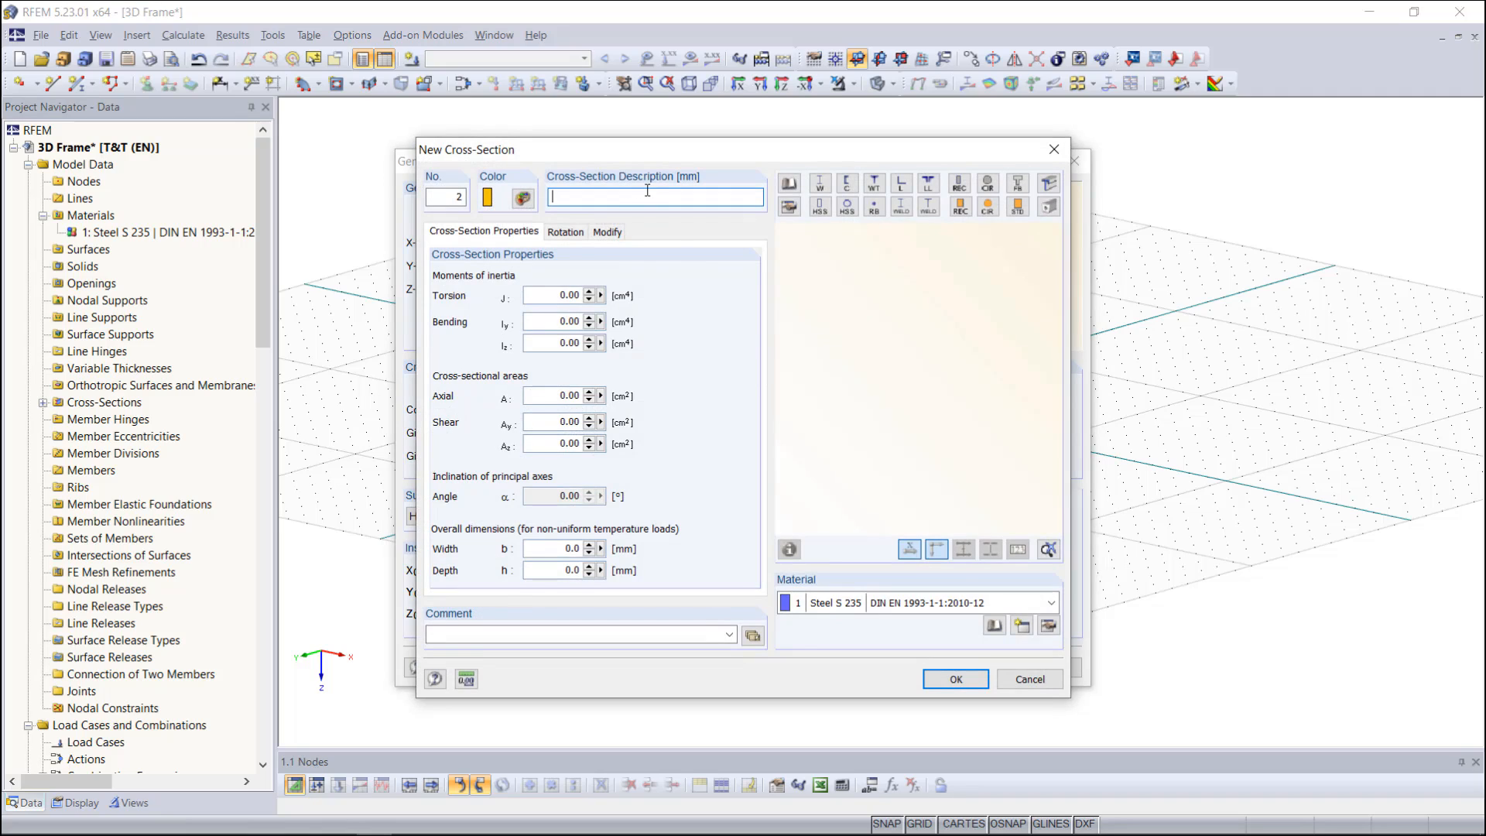
pyautogui.write('IPE 240')
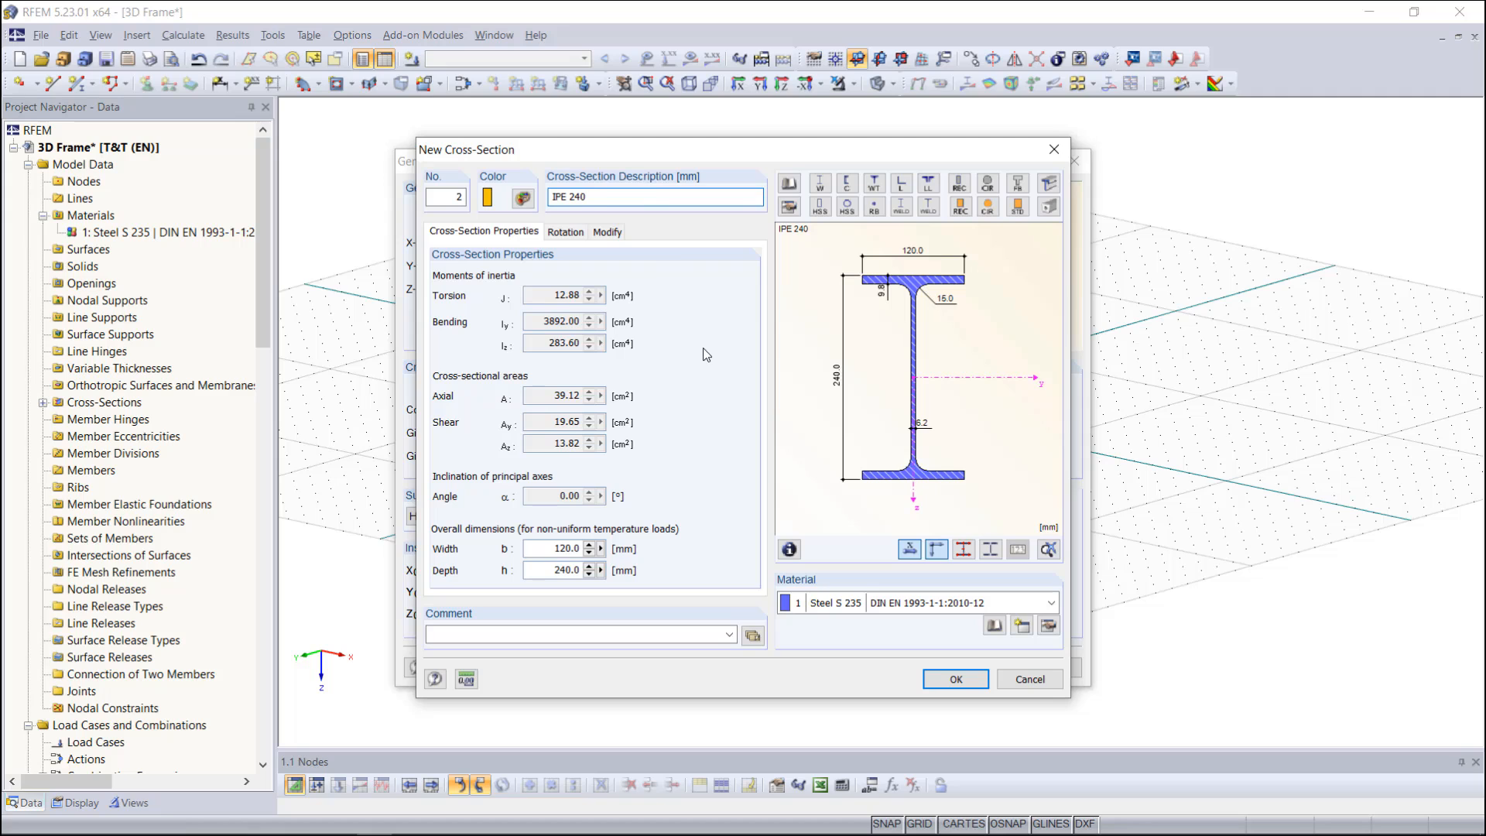
pyautogui.click(950, 681)
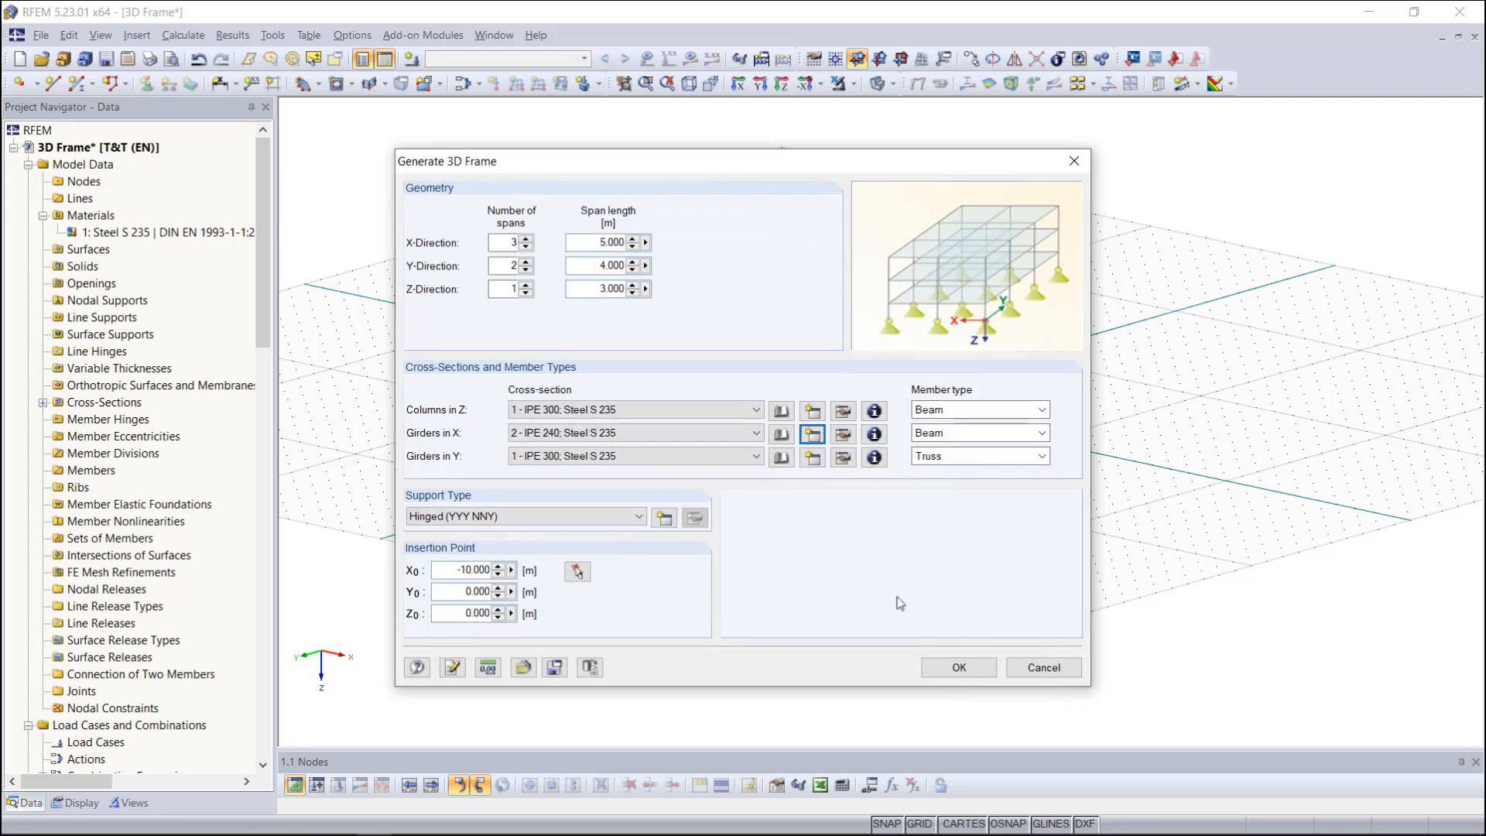
pyautogui.click(813, 458)
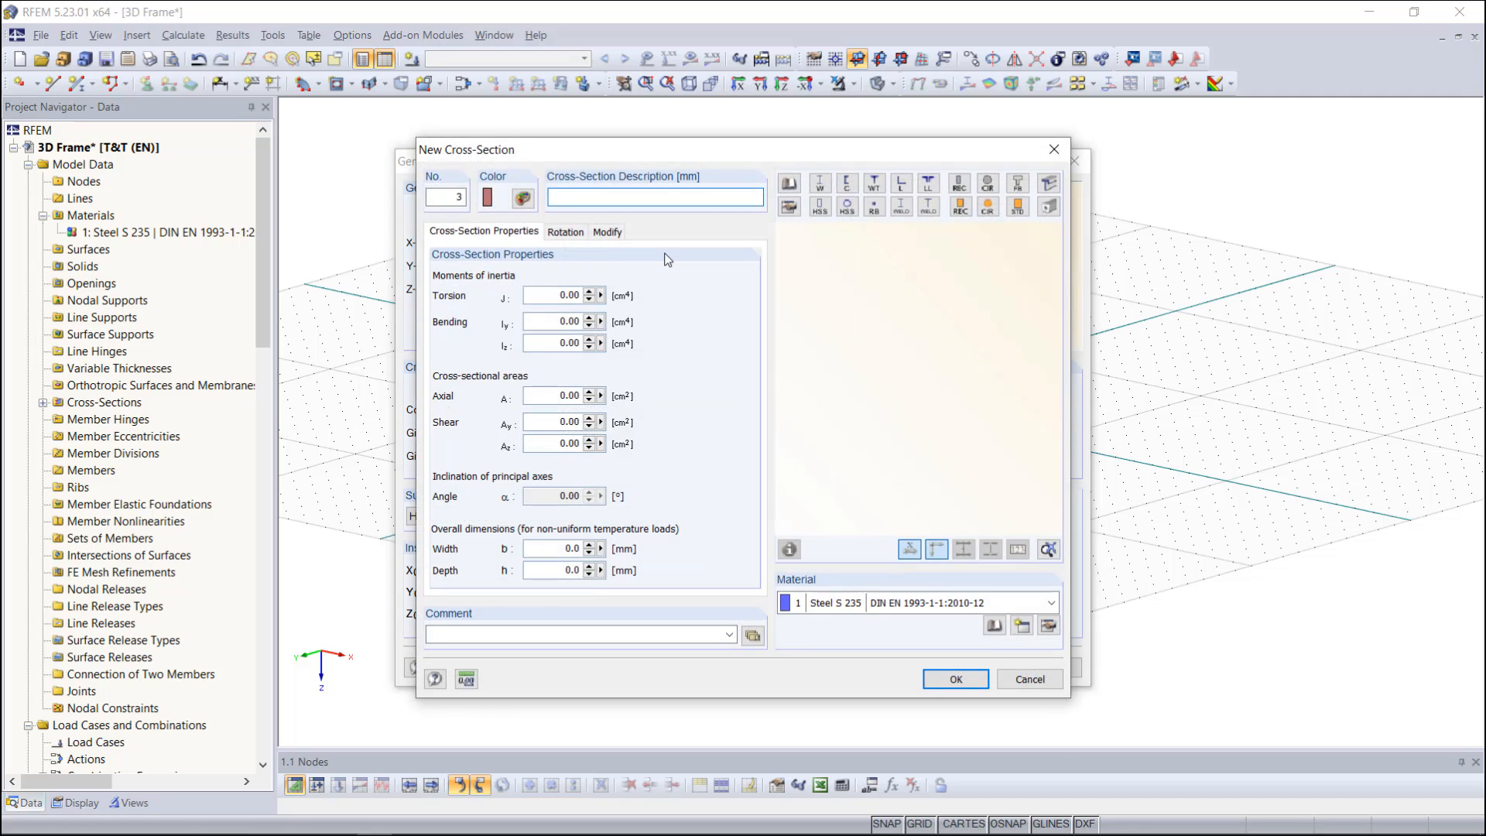
pyautogui.write('HEA 120')
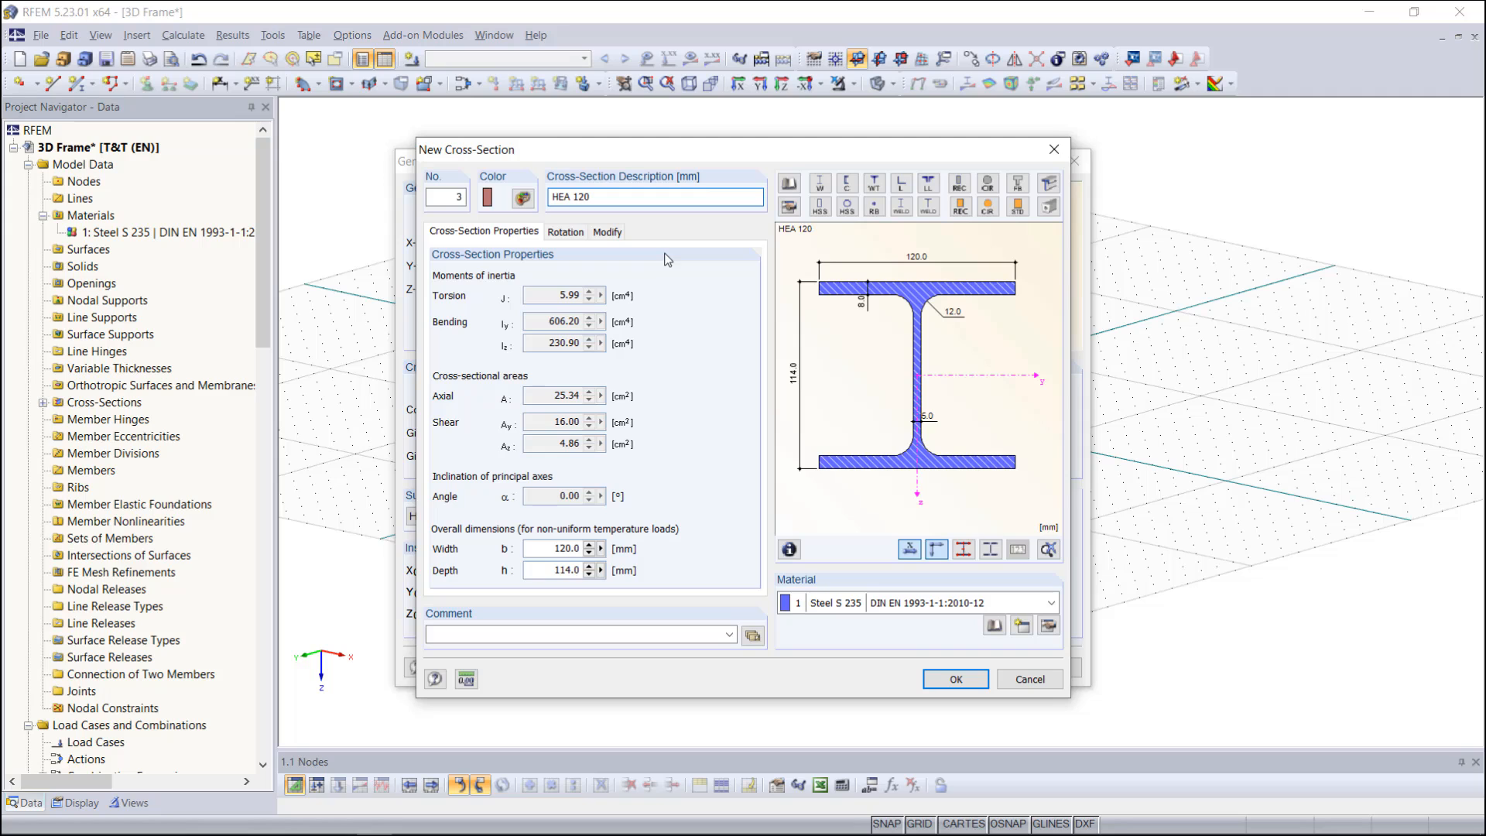
pyautogui.click(956, 679)
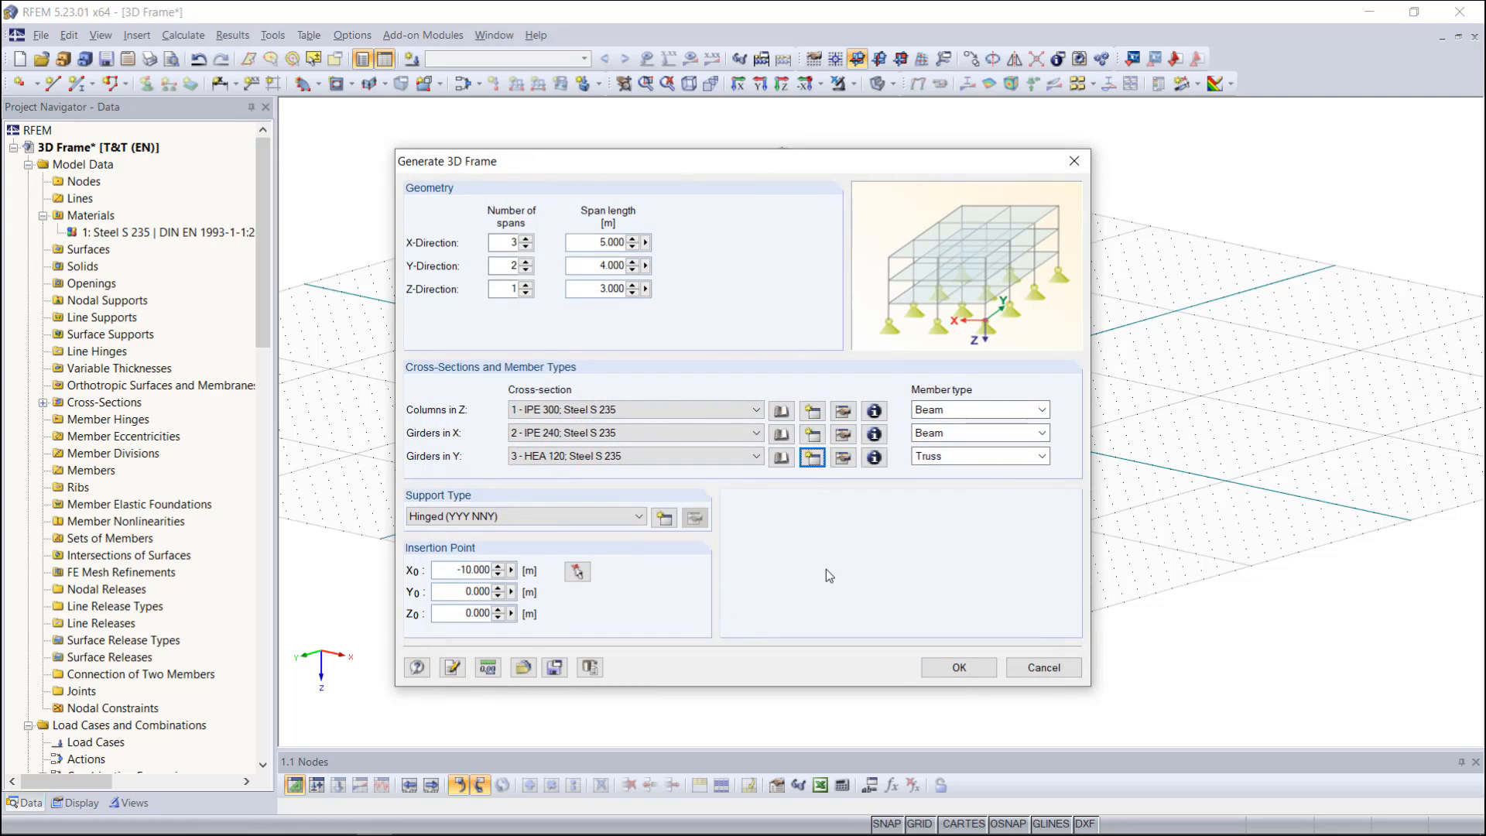
pyautogui.click(1022, 414)
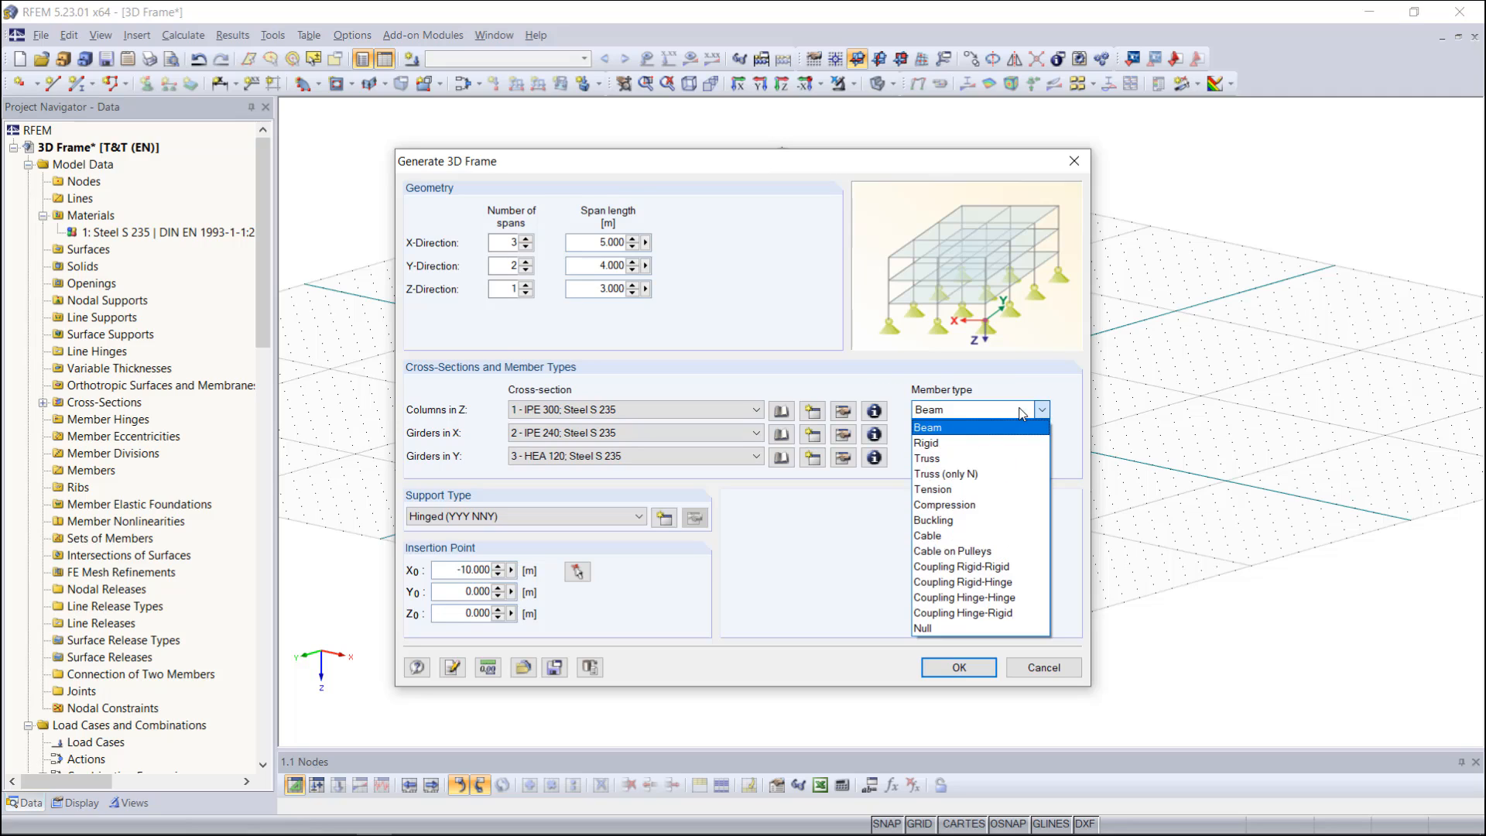
pyautogui.click(1022, 415)
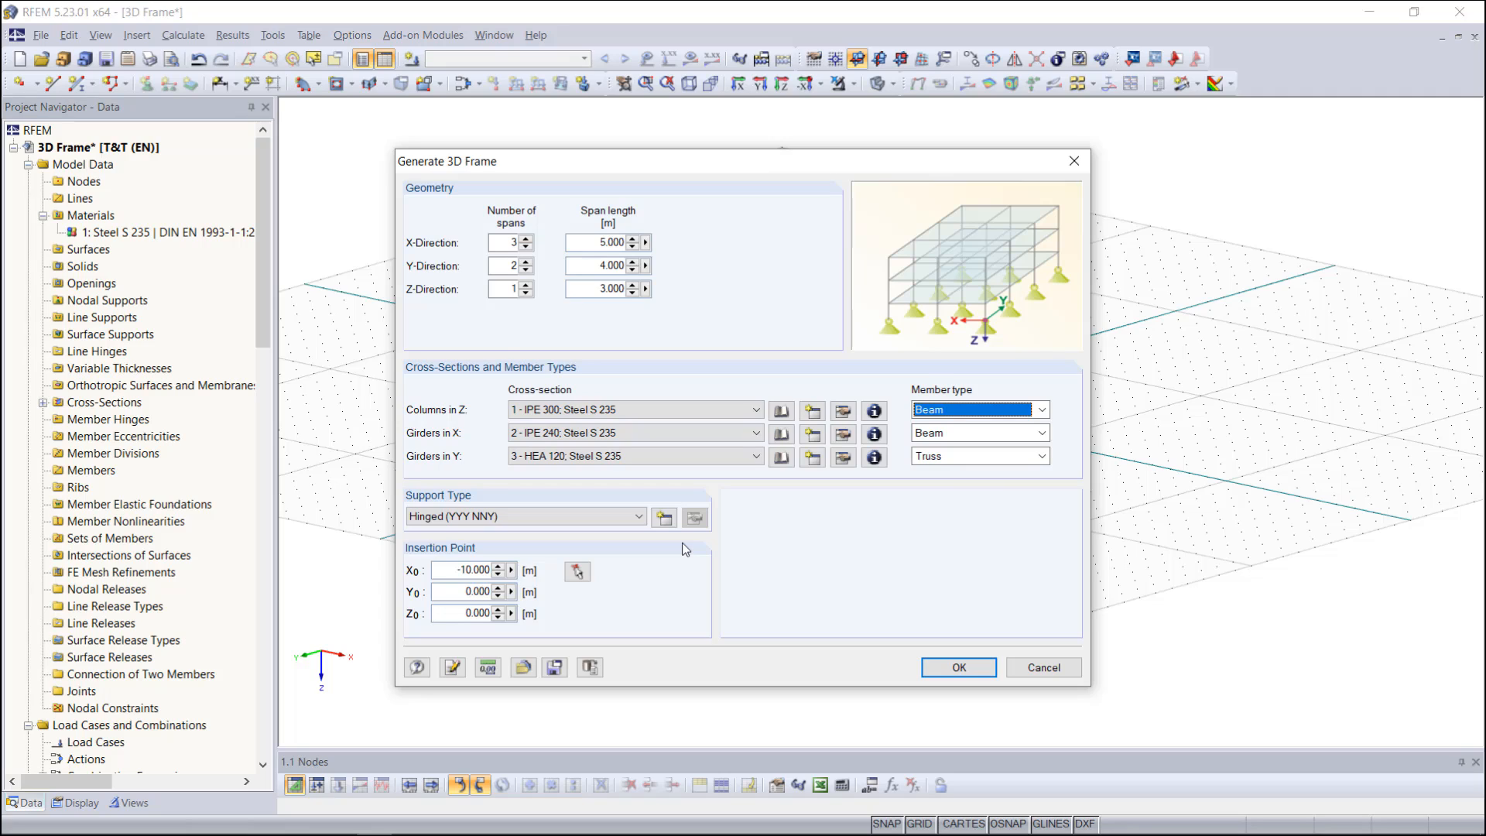
pyautogui.click(639, 518)
pyautogui.click(639, 519)
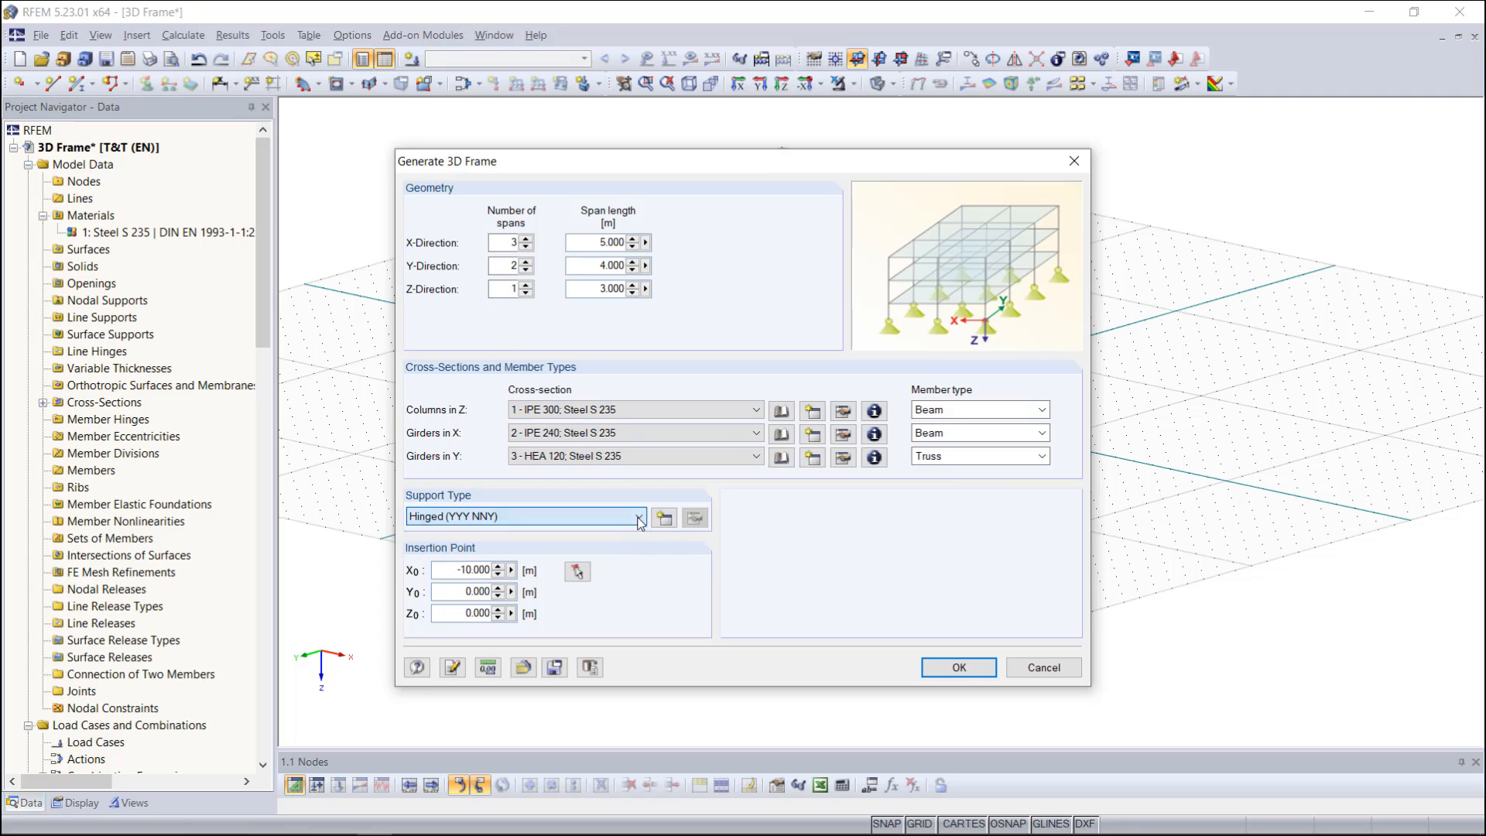
pyautogui.click(666, 518)
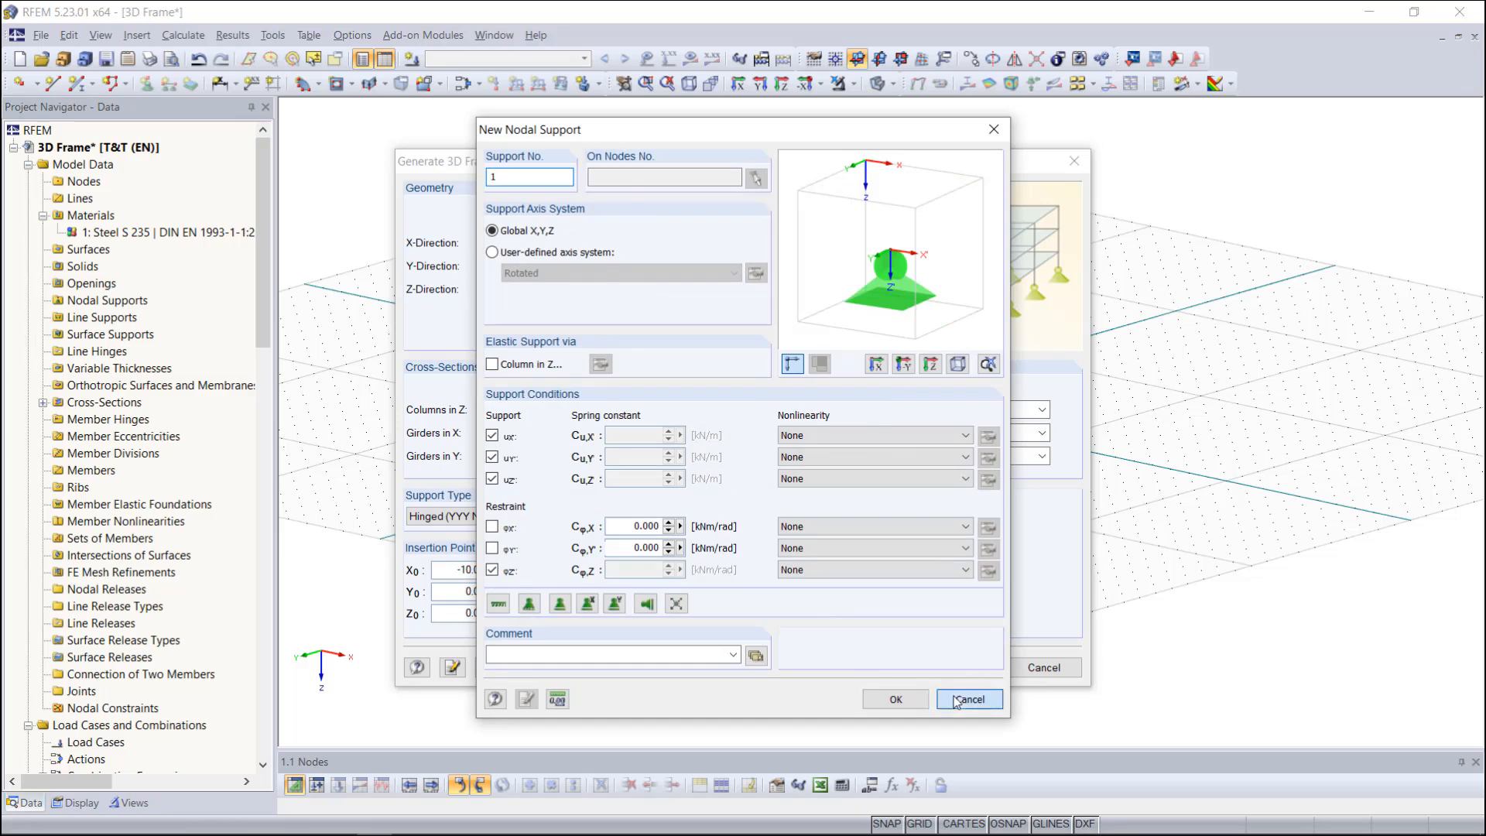
pyautogui.click(968, 699)
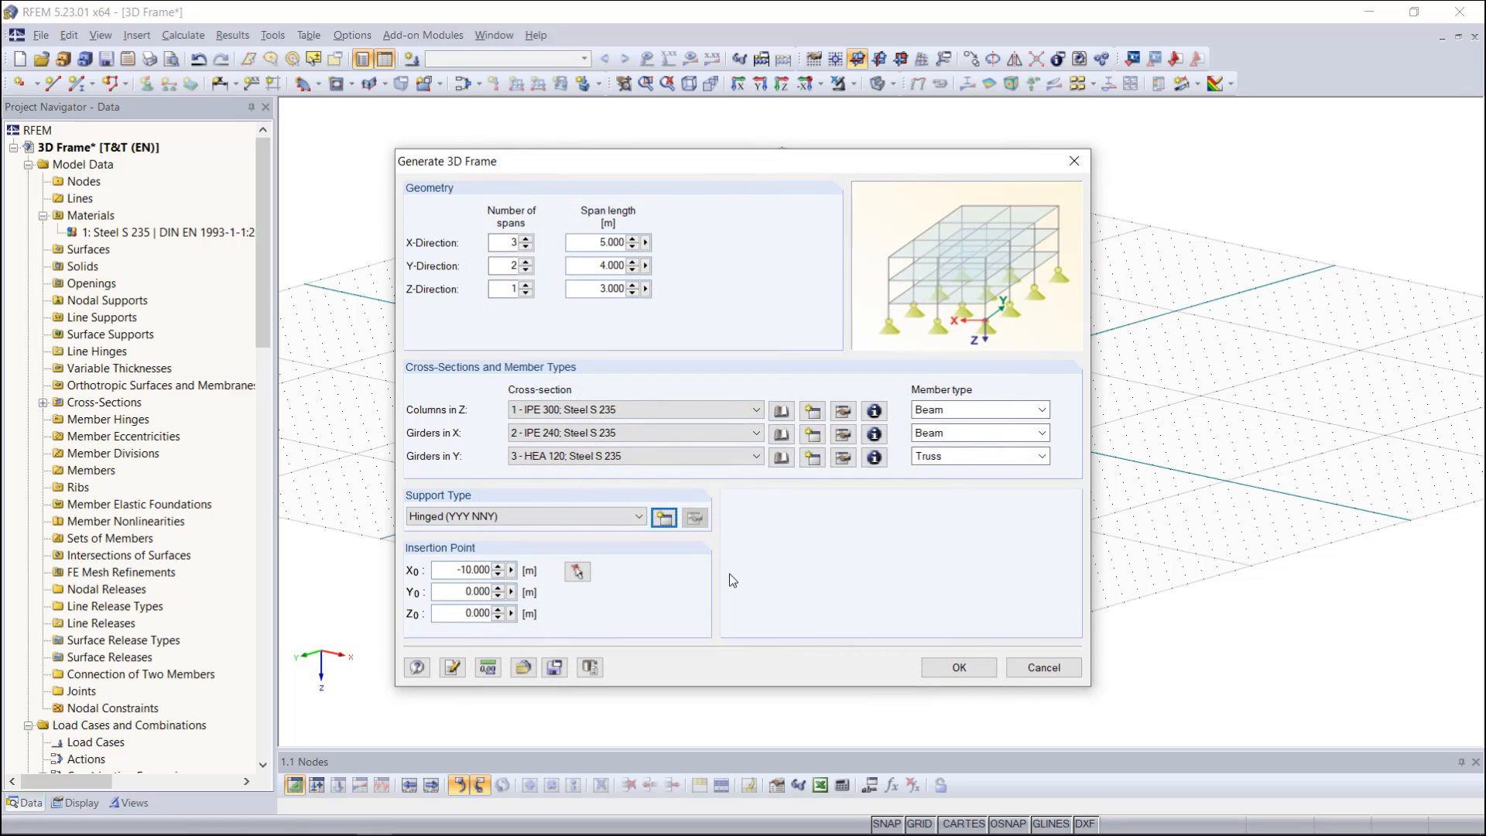
# Step: Pick the insertion point at X -5, Y 0, Z 0 m in the workspace and generate the frame
pyautogui.click(577, 572)
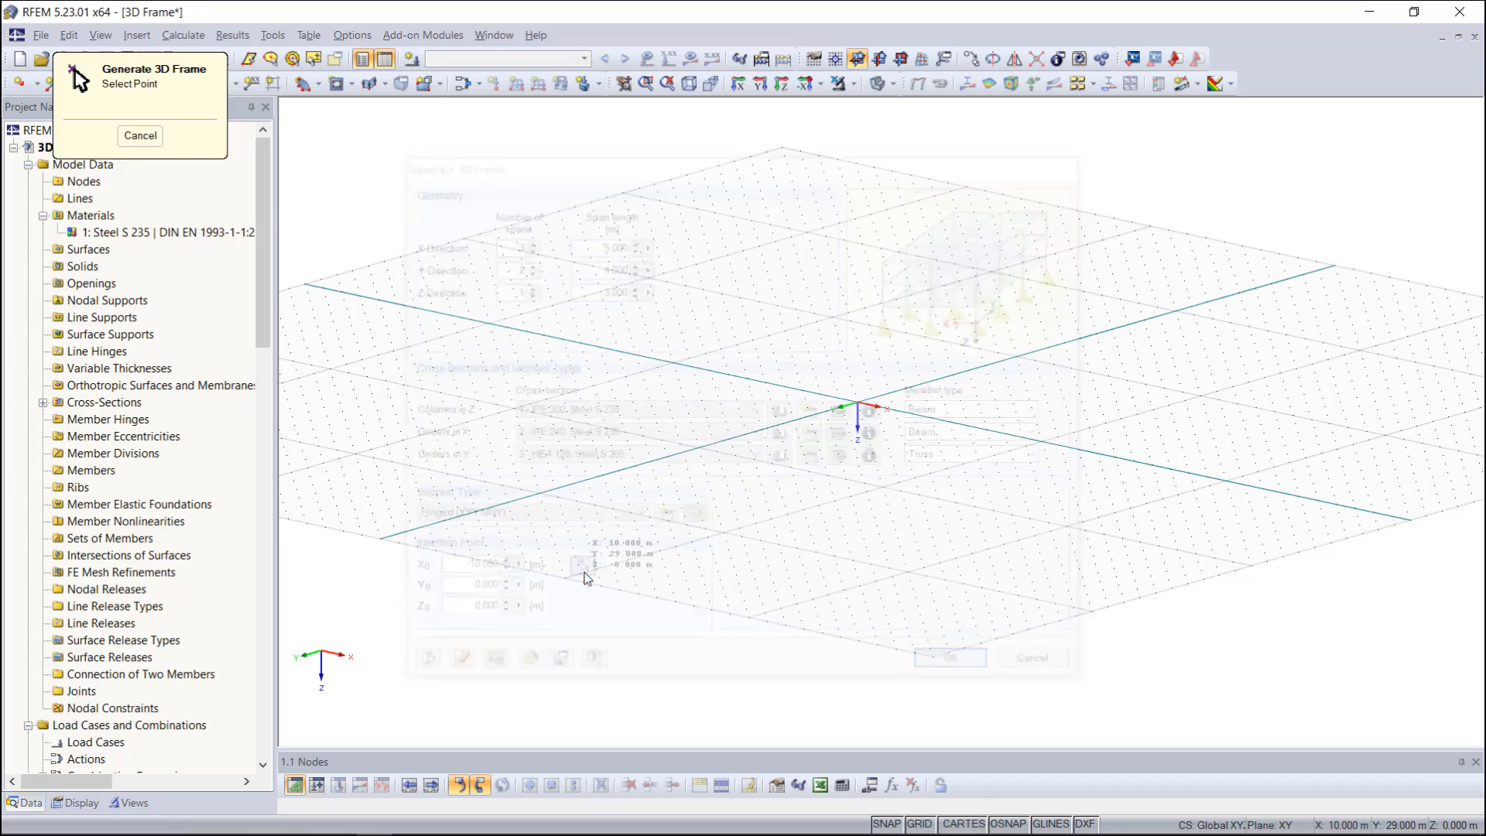
pyautogui.click(768, 380)
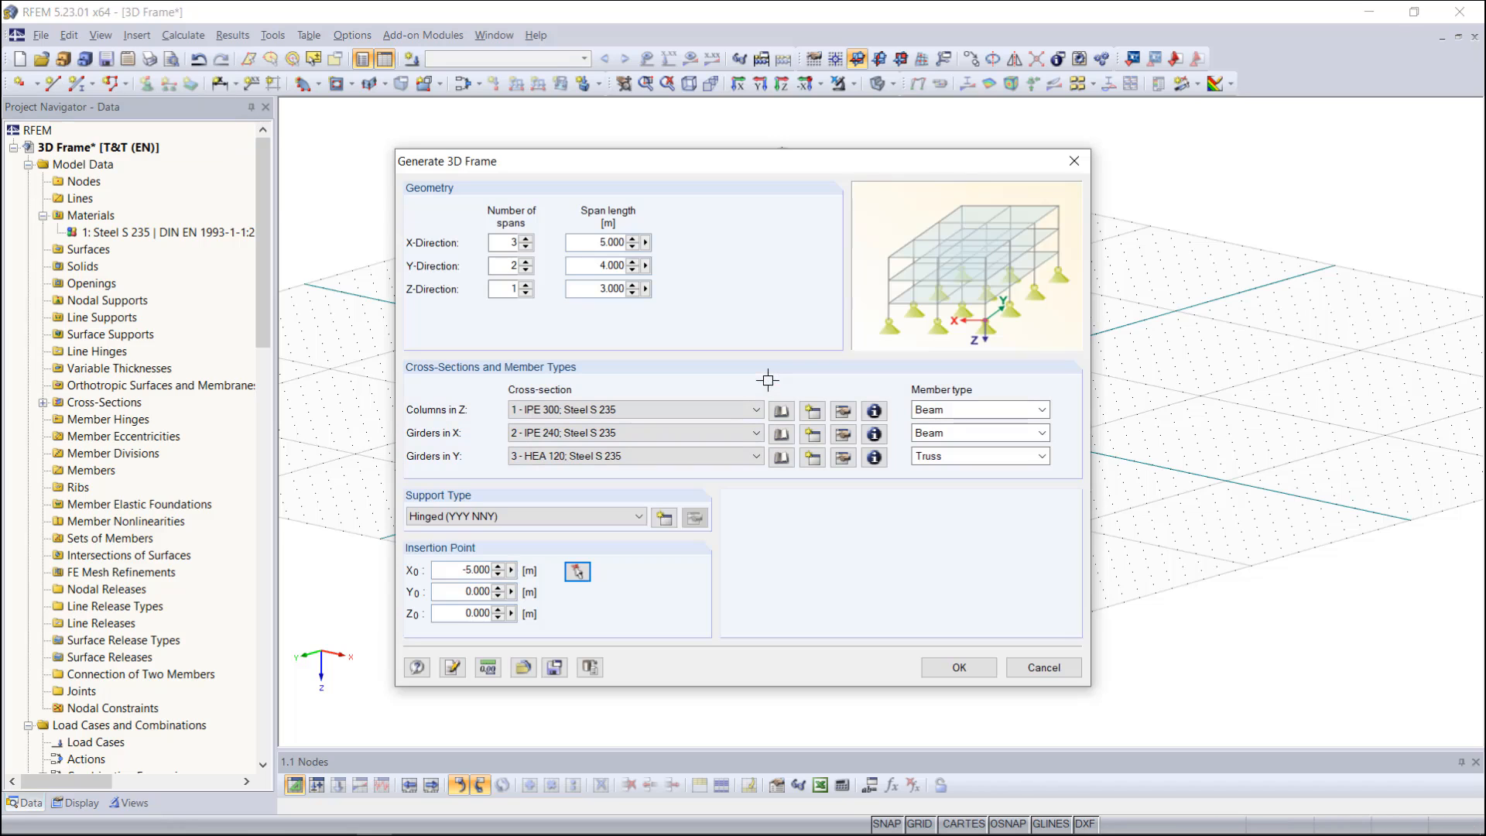
pyautogui.click(949, 669)
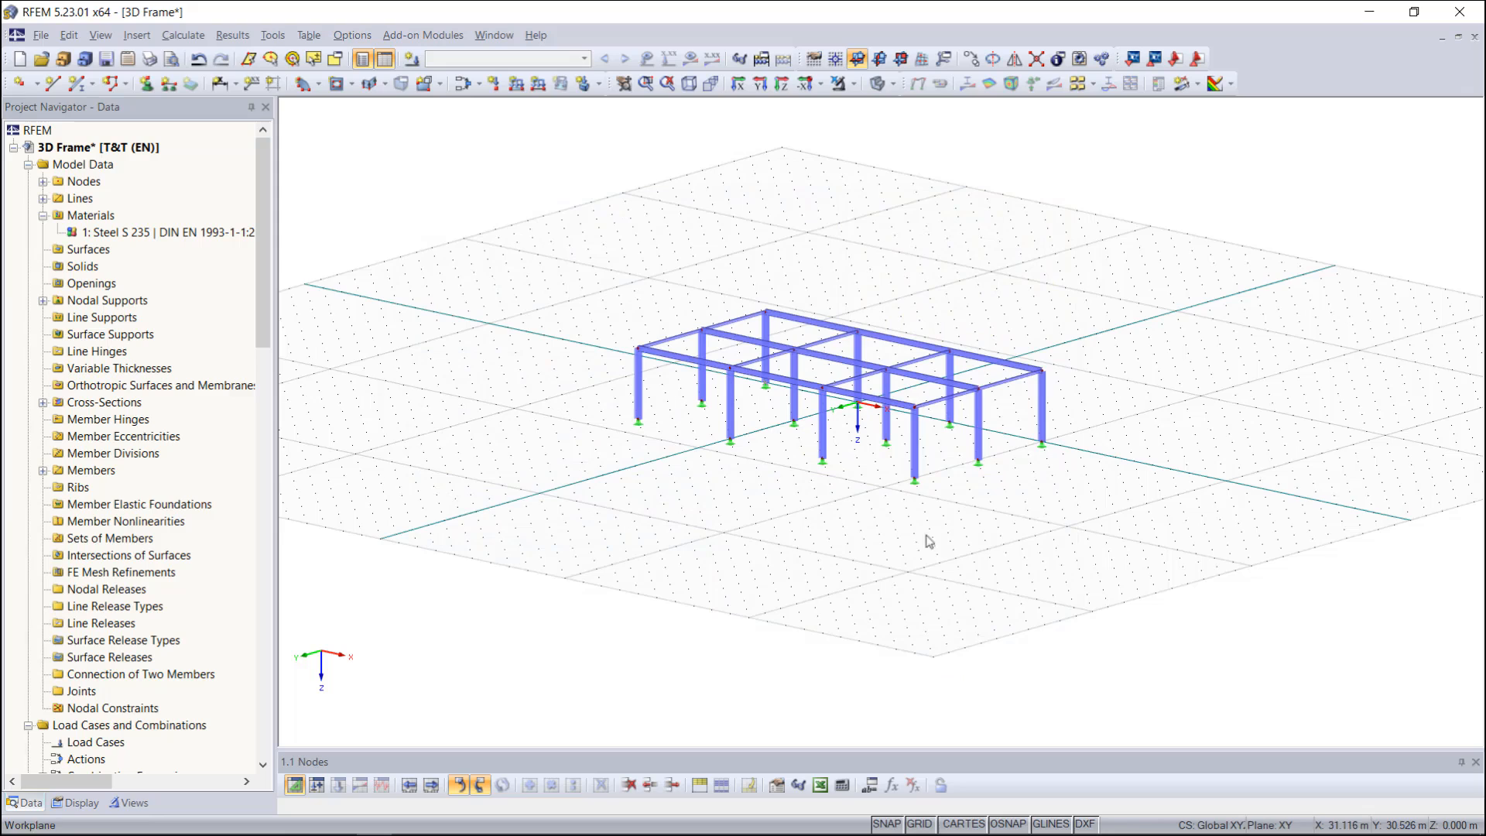
# Step: Color the model graphics according to cross-section so the frame's columns and girders are distinguished
pyautogui.scroll(3, 898, 348)
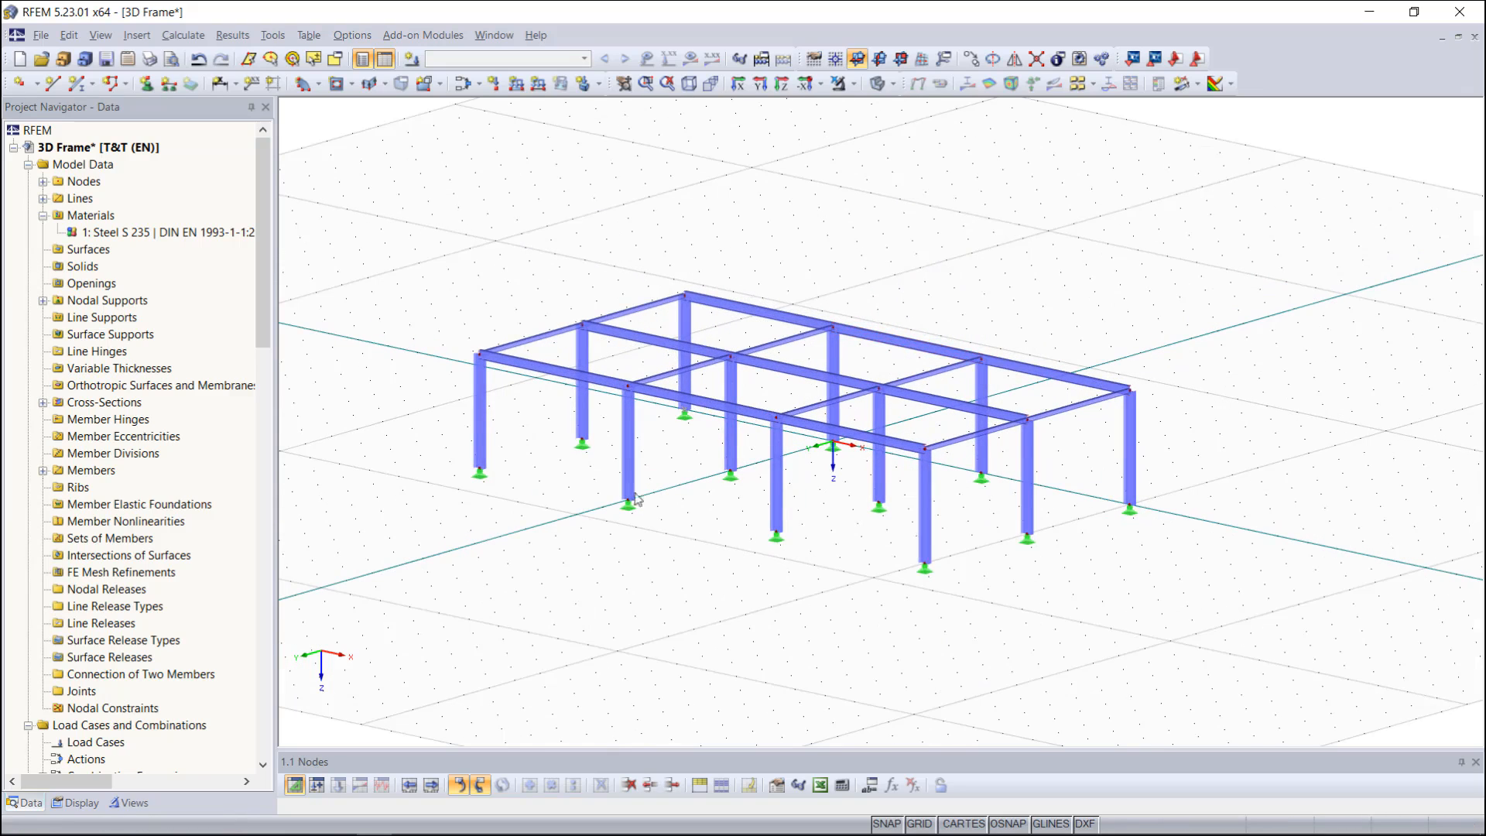
pyautogui.click(75, 803)
pyautogui.scroll(-3, 86, 695)
pyautogui.scroll(-15, 87, 694)
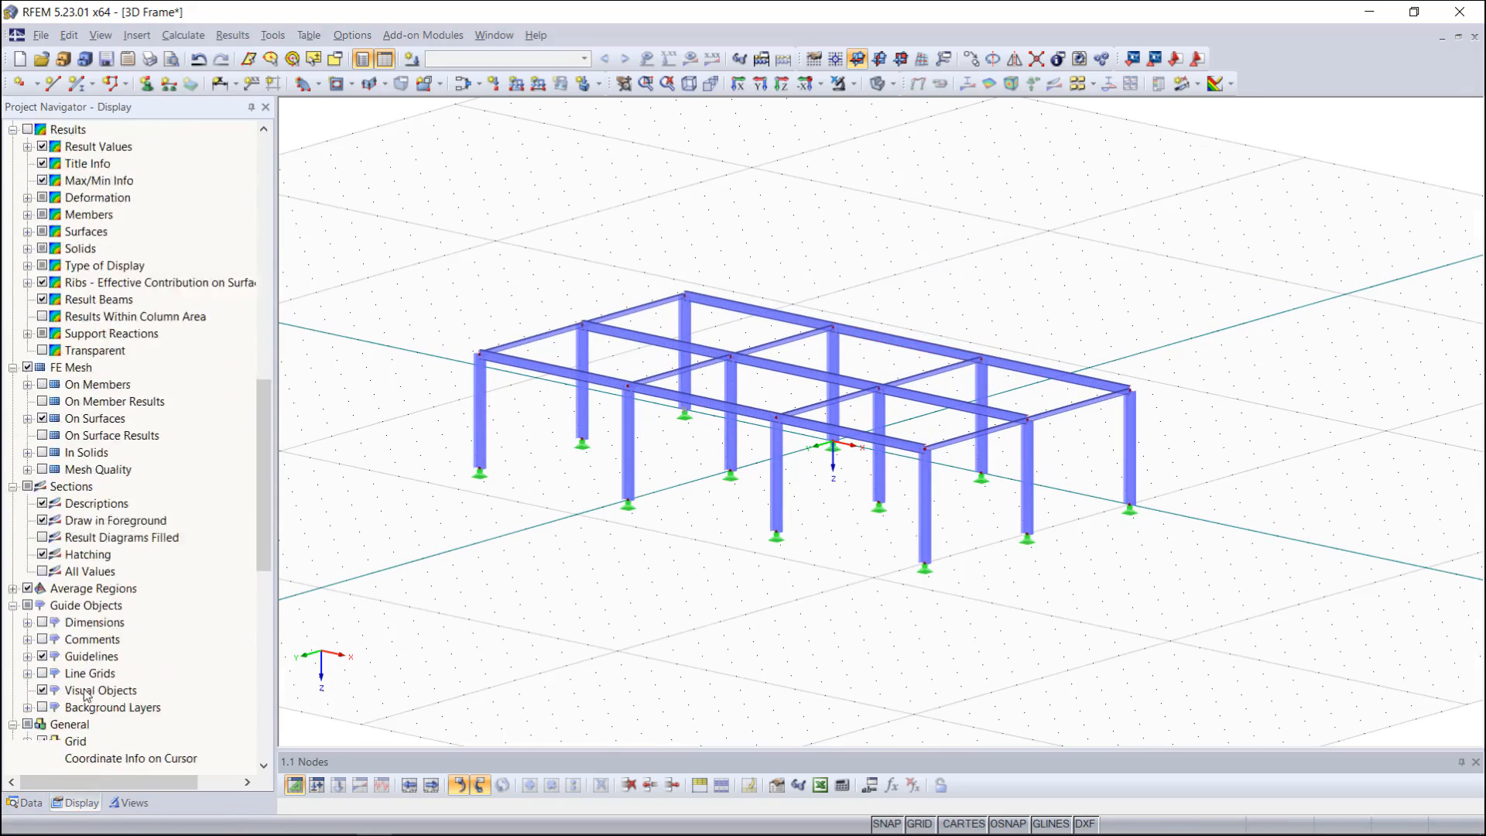
pyautogui.click(42, 486)
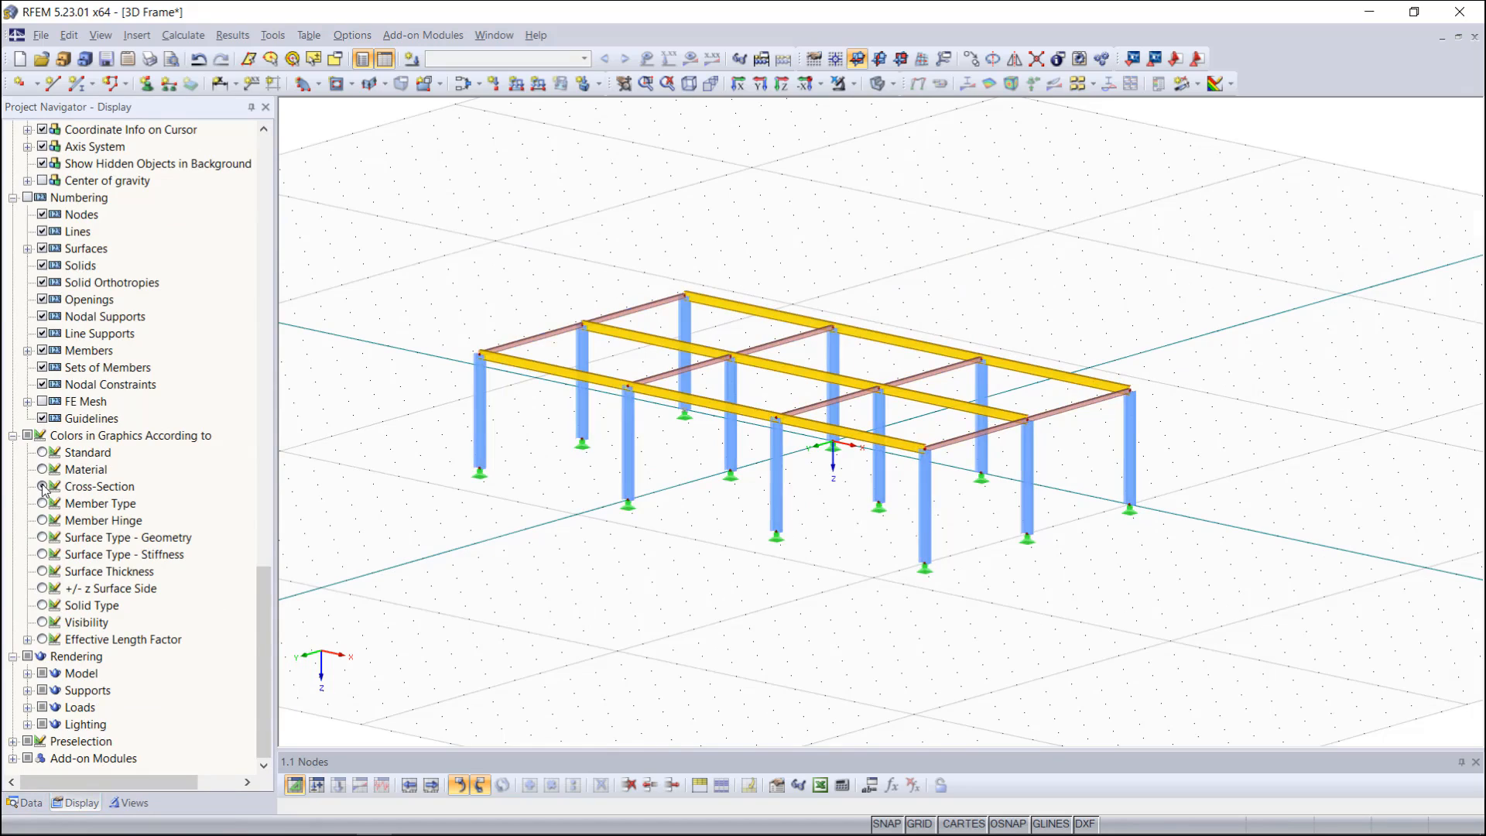
pyautogui.moveTo(633, 536); pyautogui.dragTo(692, 505, button='middle')
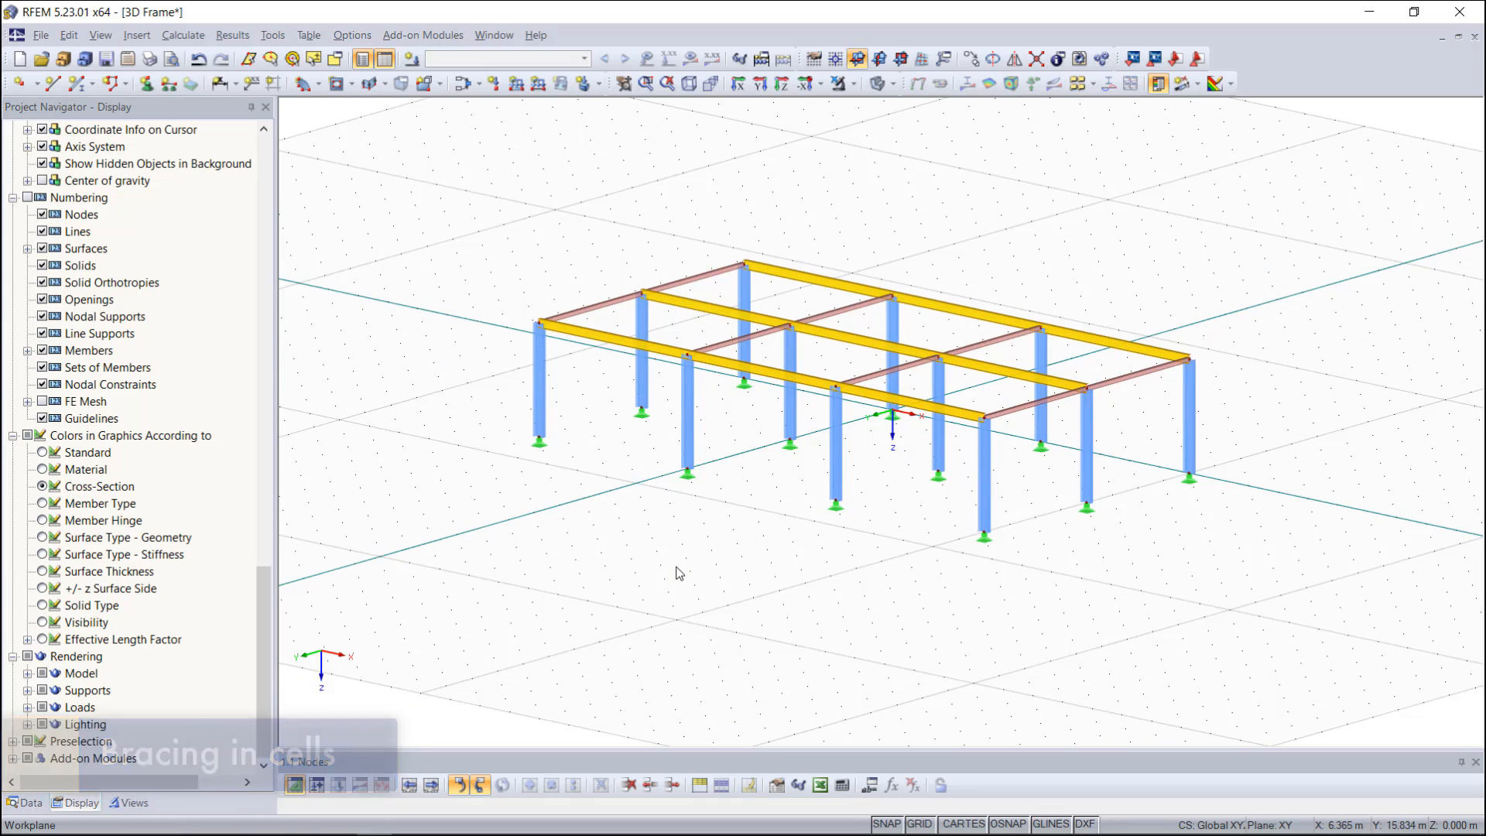
# Step: Start generating bracing in cells with tension members and create a new RD 20 cross-section in Steel S 235 for them
pyautogui.click(273, 36)
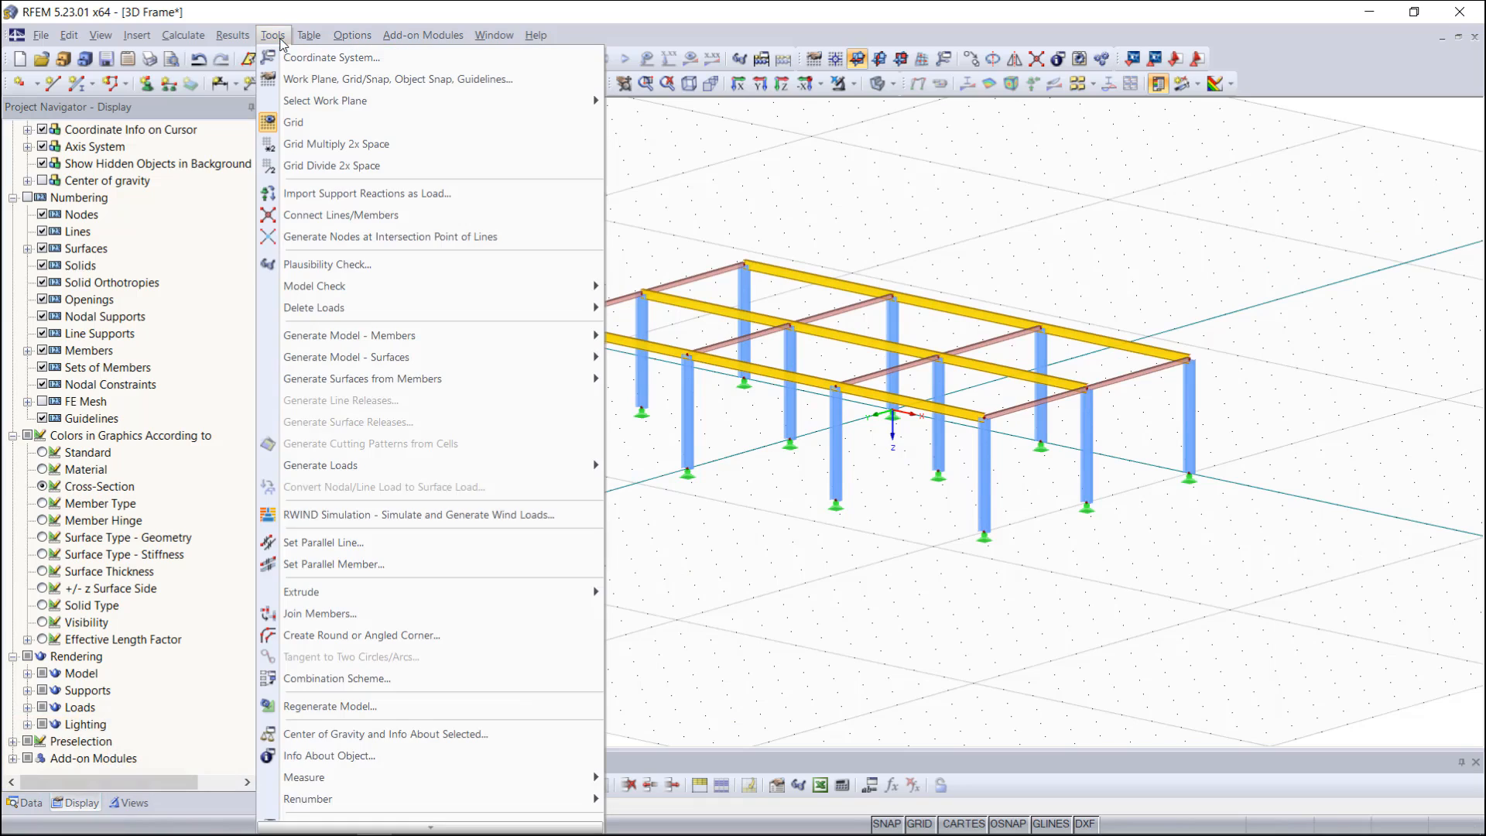
pyautogui.moveTo(471, 339)
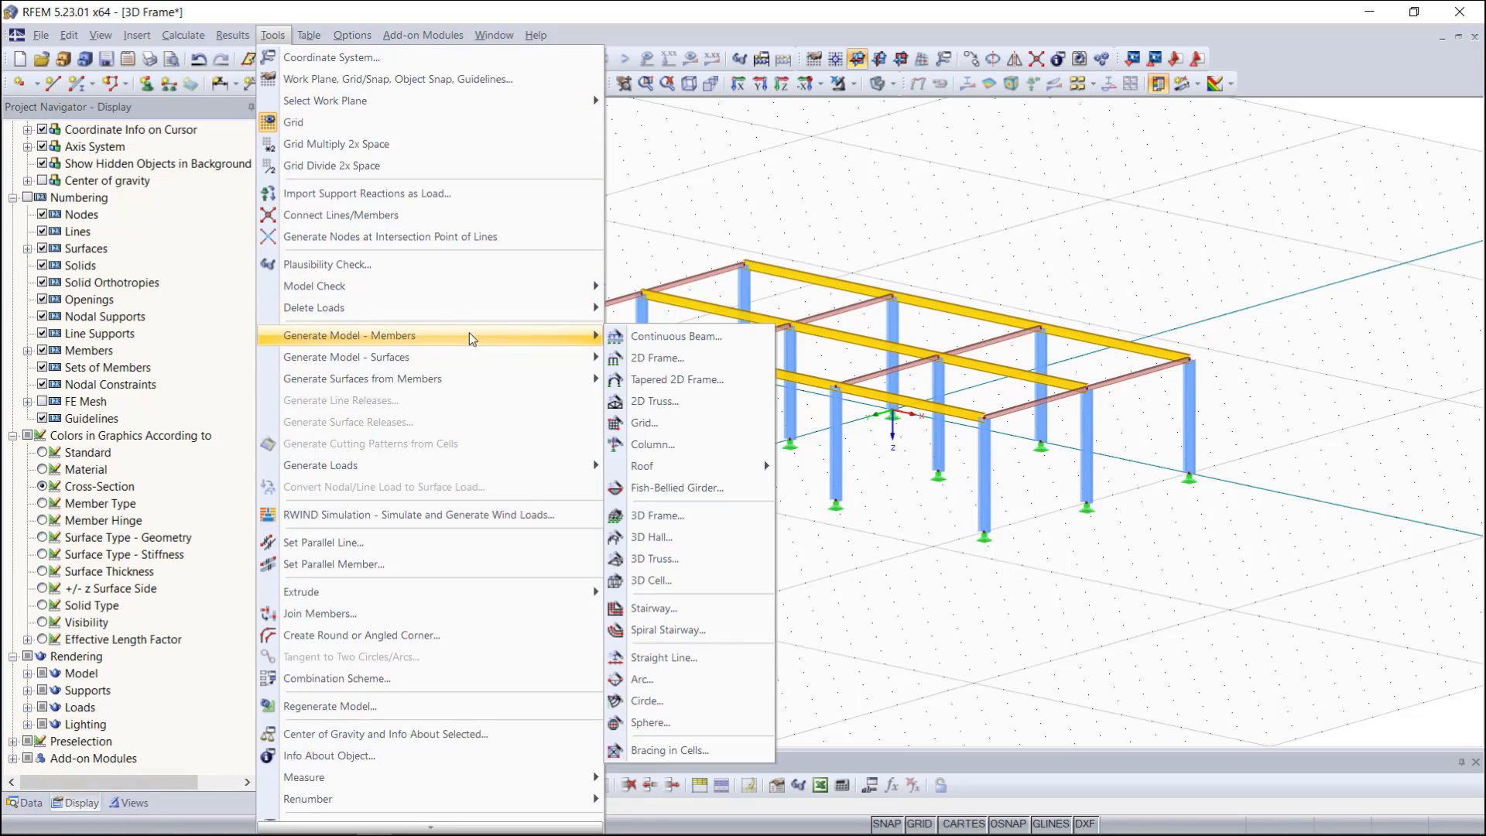
pyautogui.click(707, 746)
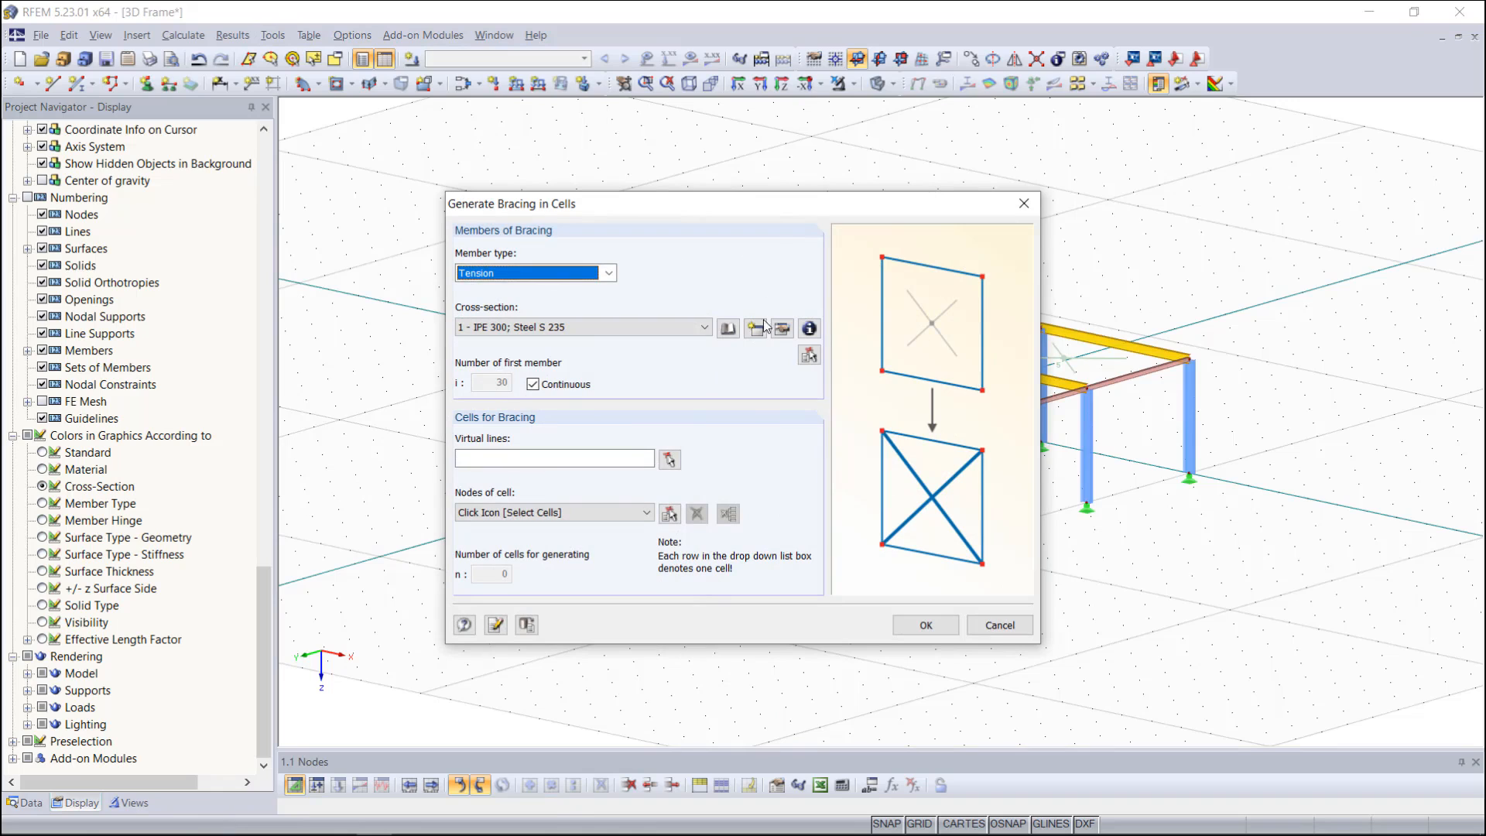
pyautogui.moveTo(768, 201); pyautogui.dragTo(435, 146)
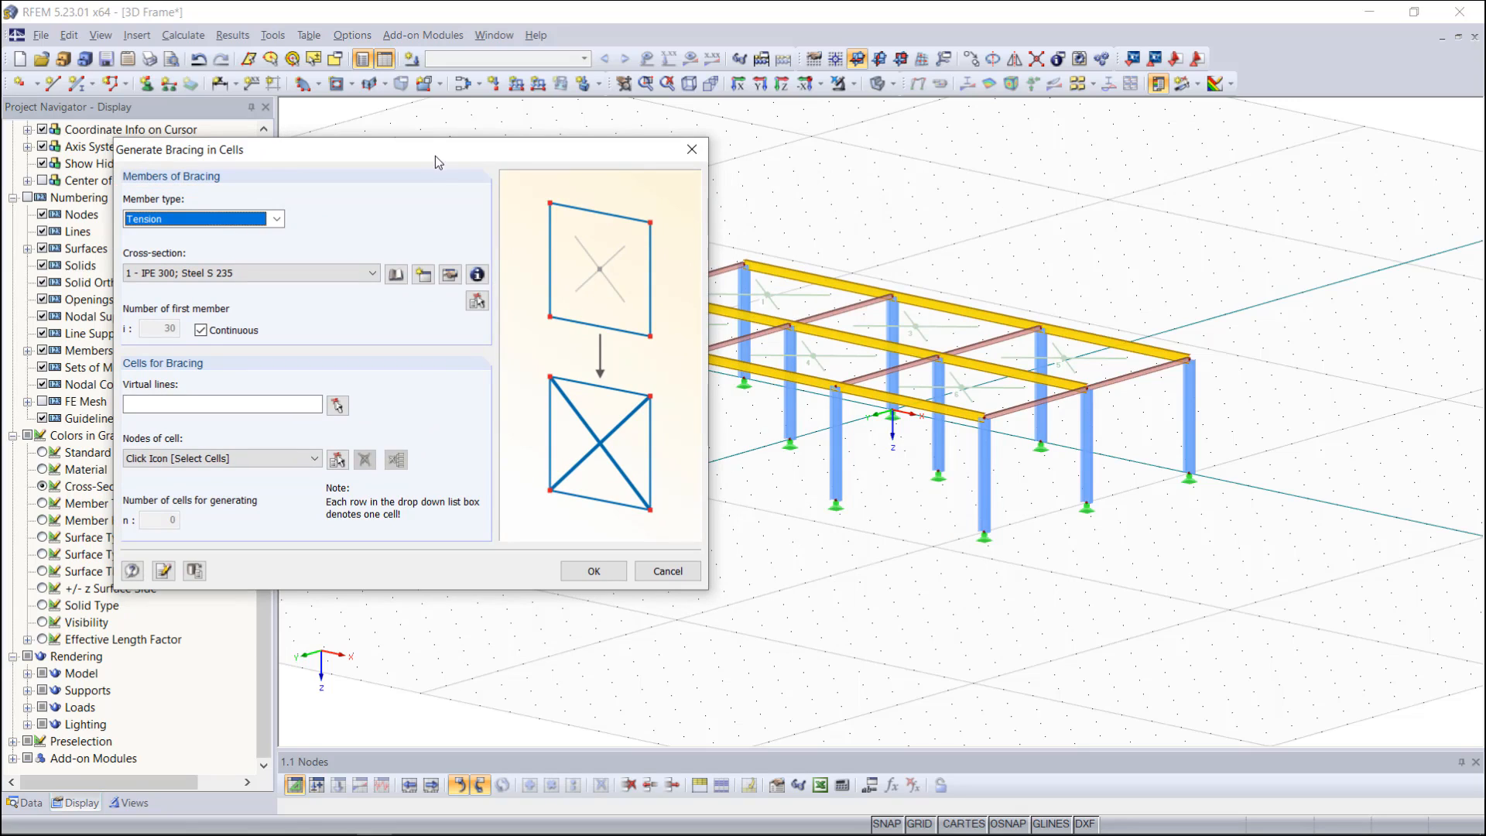
pyautogui.click(423, 274)
pyautogui.write('RD')
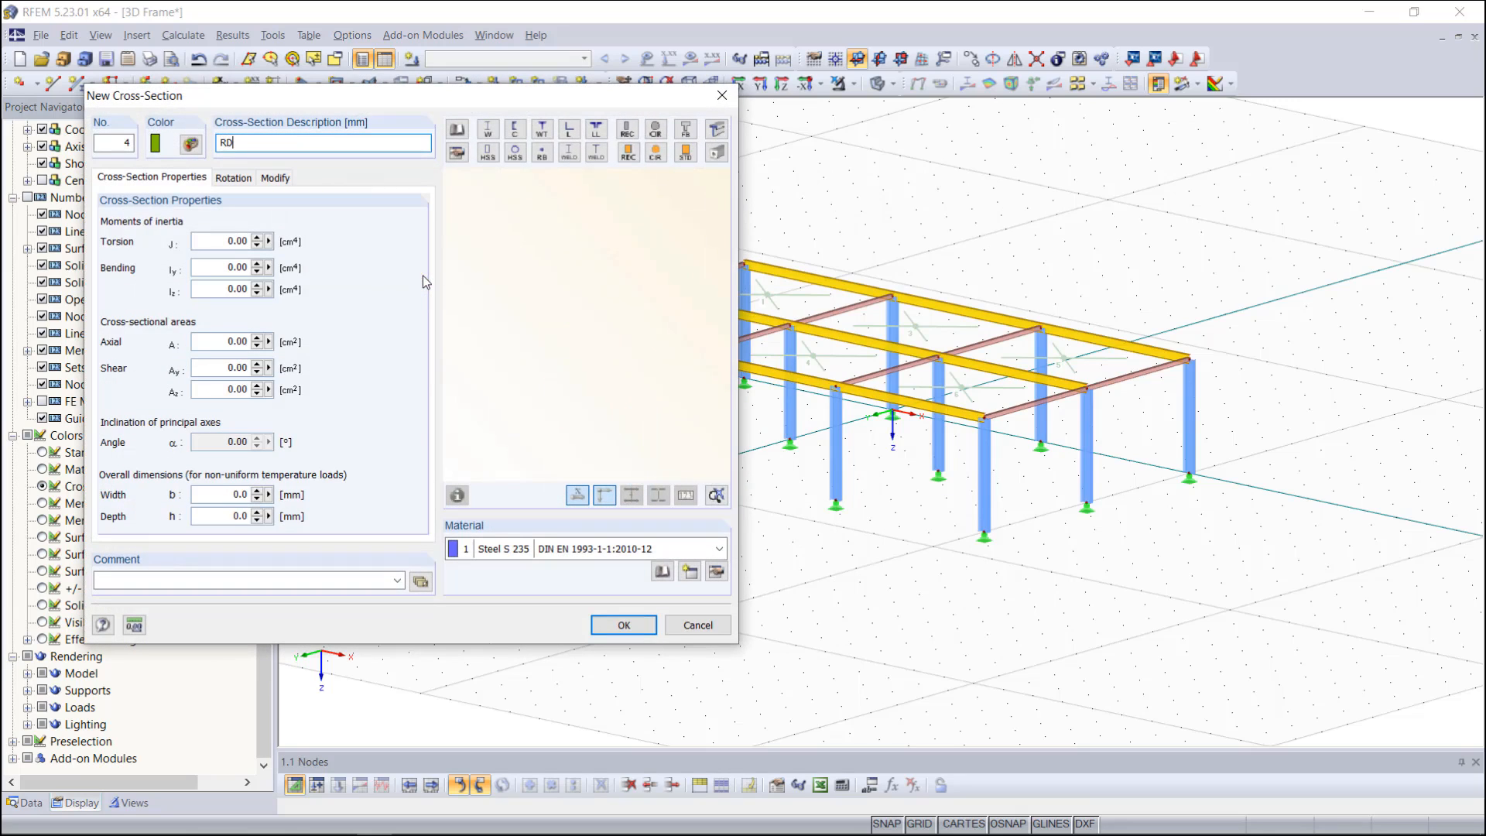
pyautogui.write(' 20')
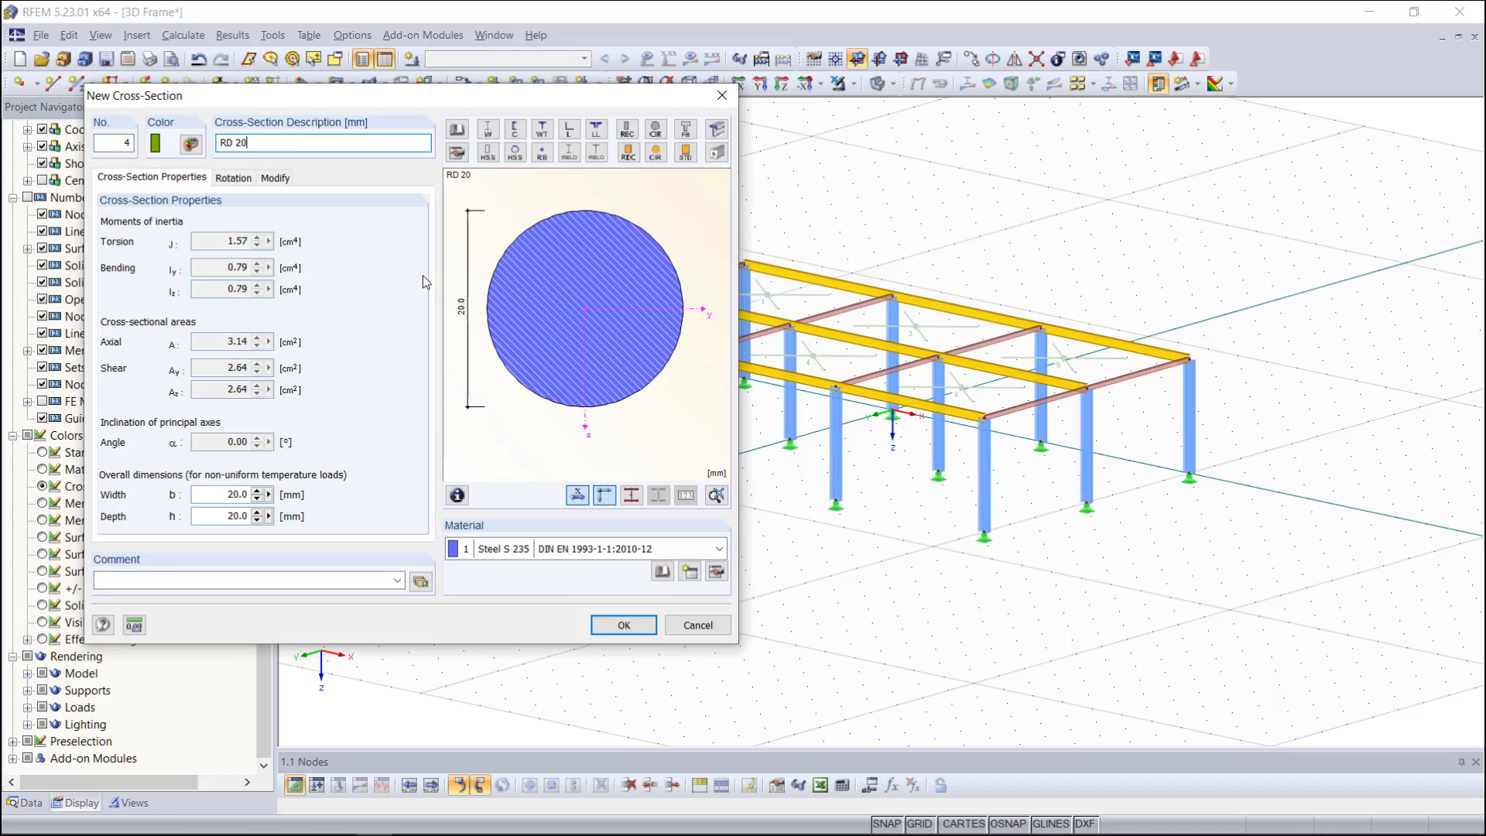
pyautogui.click(623, 624)
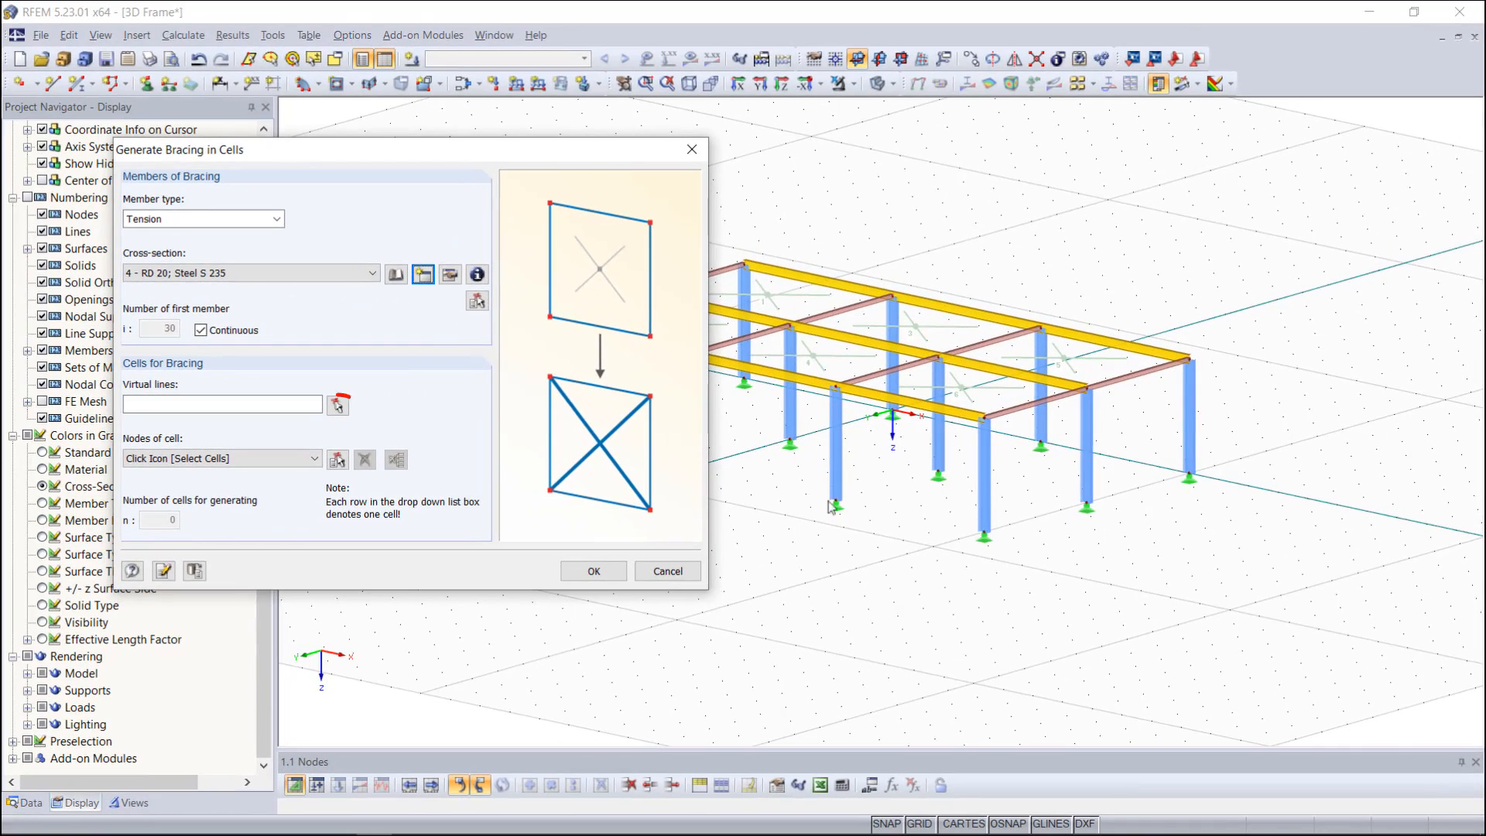
# Step: Define a virtual edge between the base nodes of the last two columns in the front row to close the wall cell
pyautogui.click(338, 405)
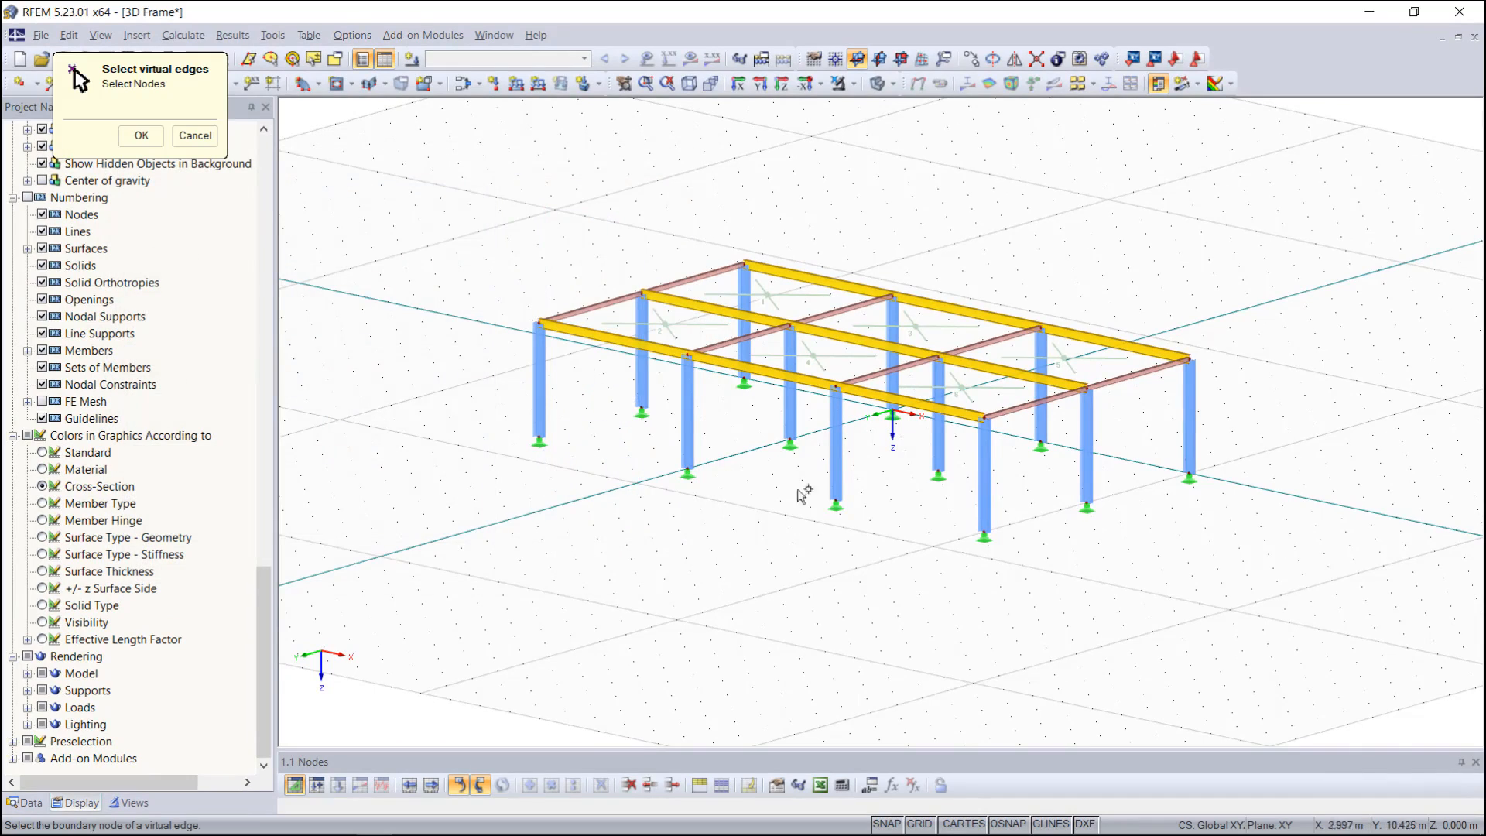
pyautogui.click(837, 501)
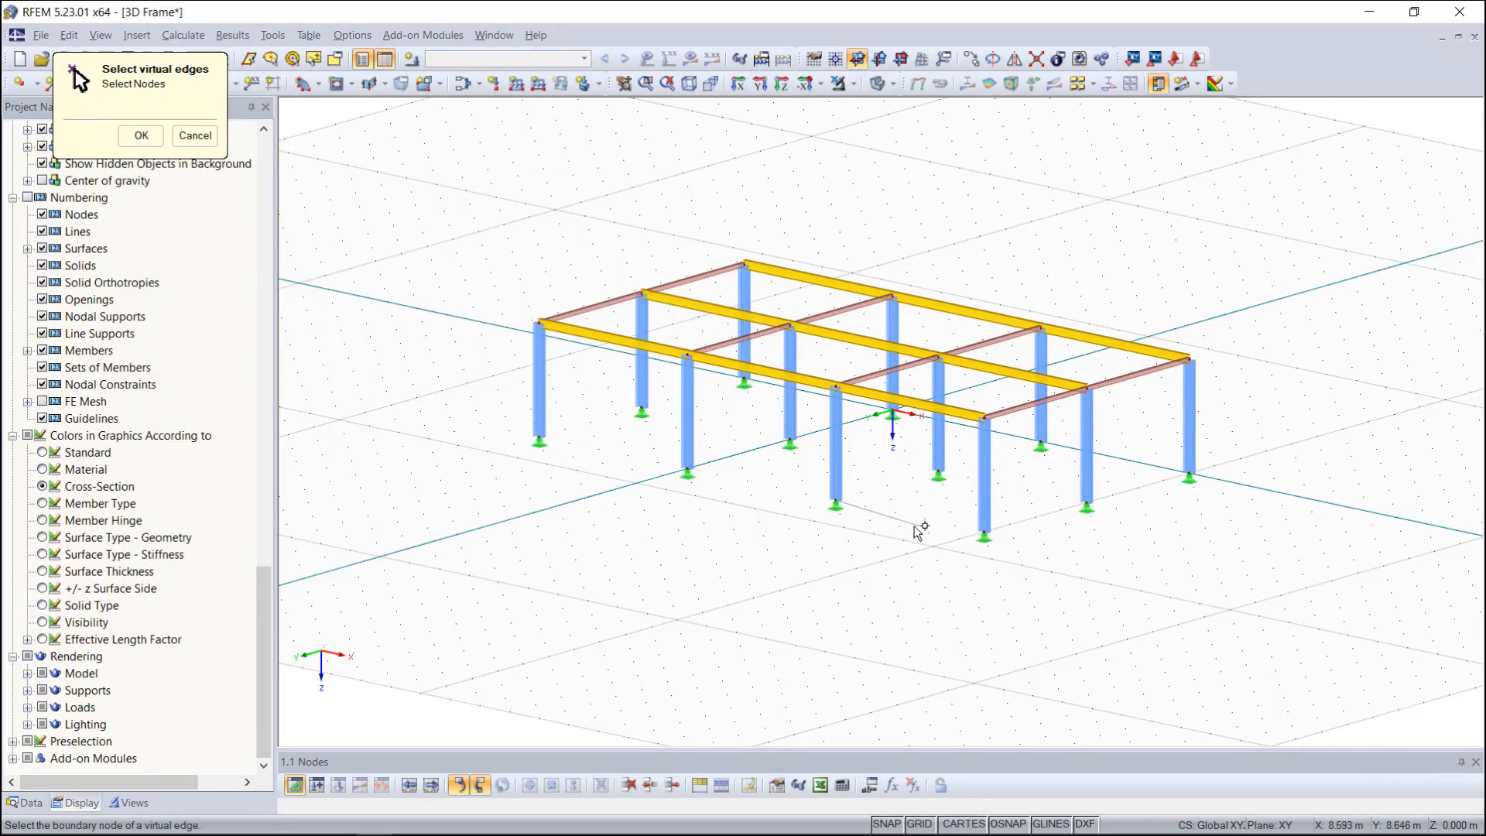
pyautogui.click(985, 534)
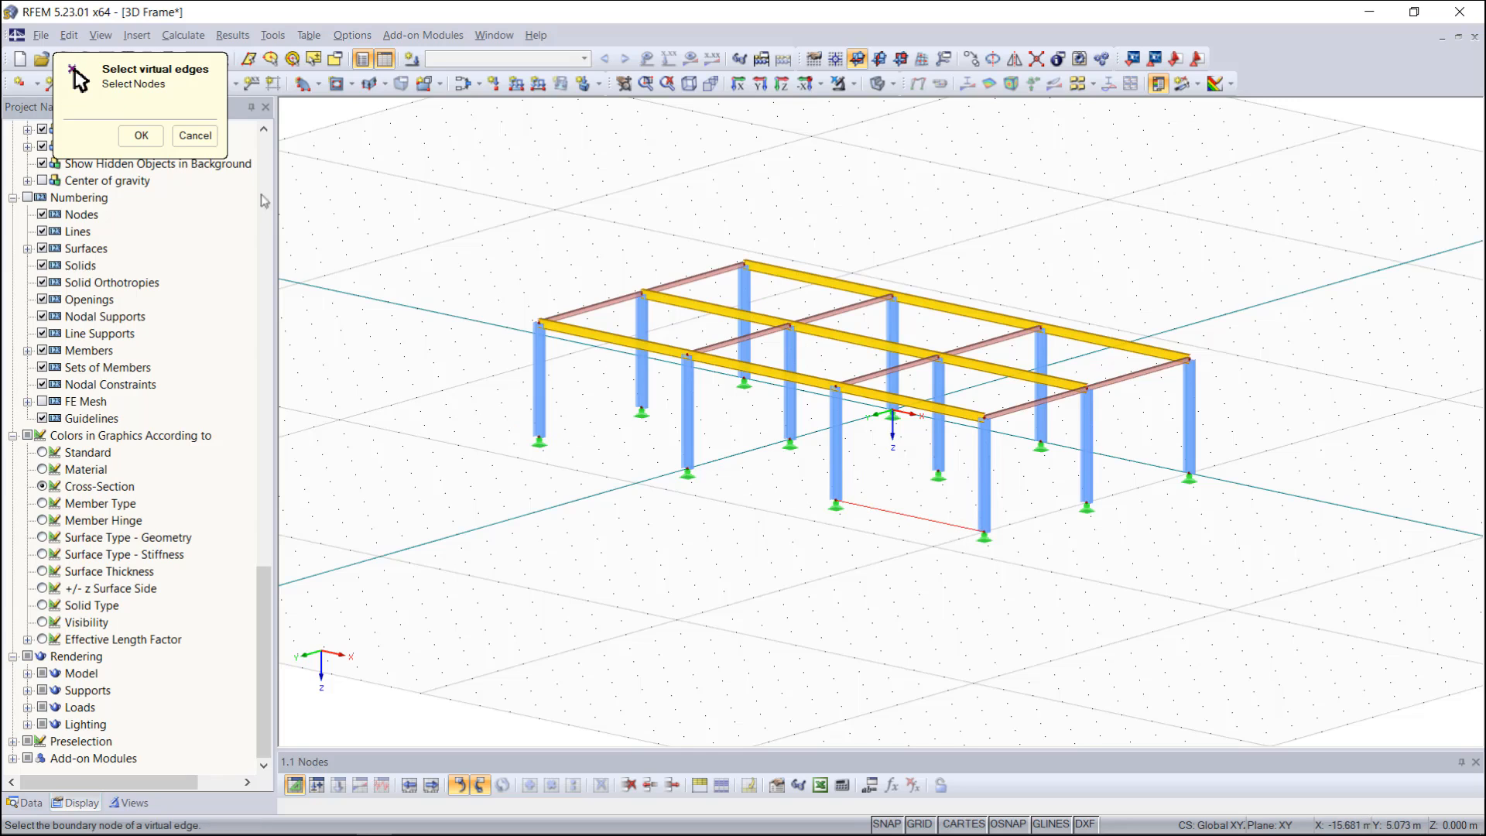
pyautogui.click(141, 136)
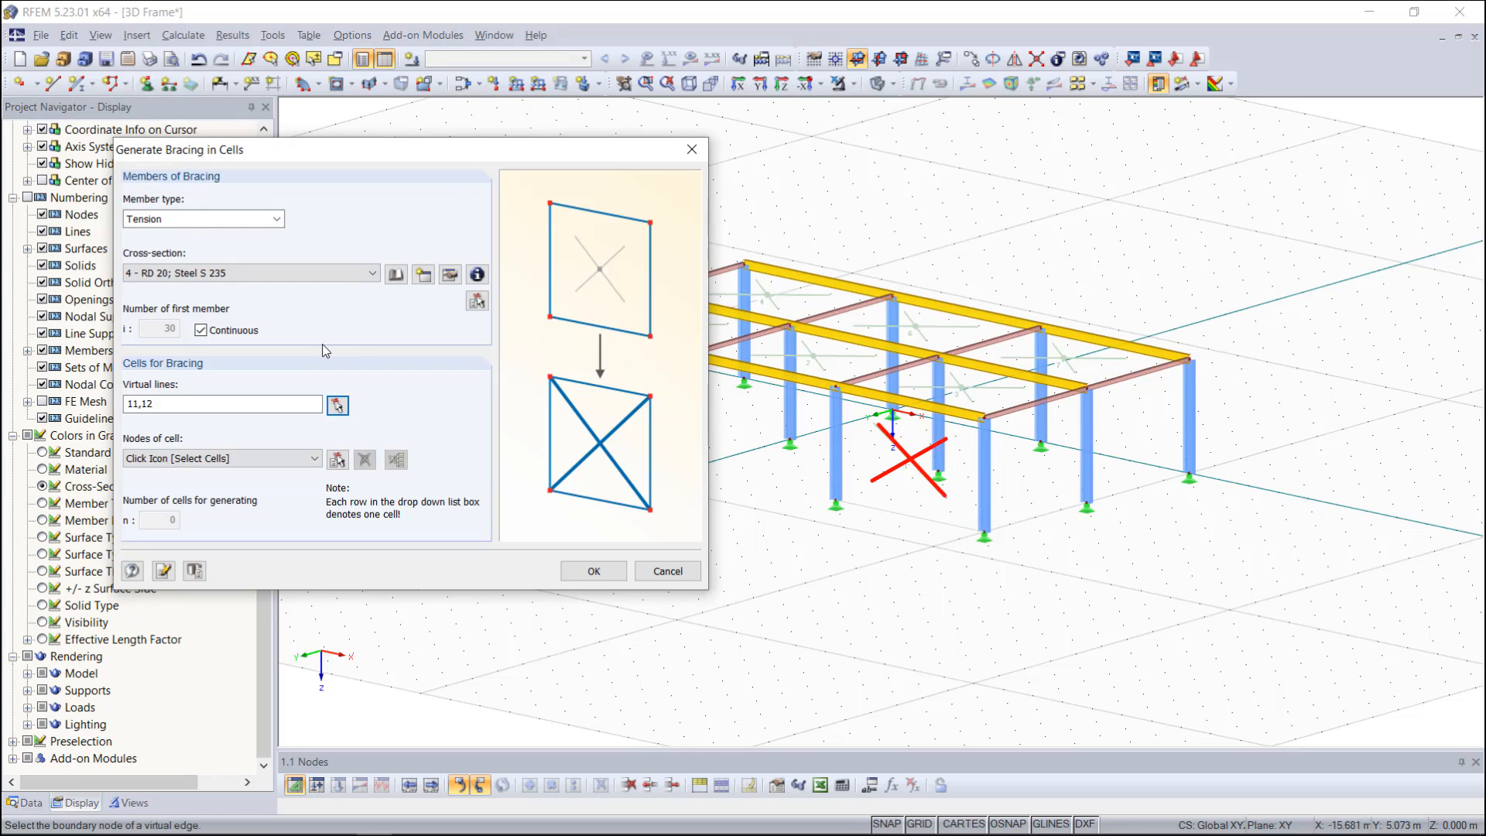
# Step: Select the front wall cell and the two roof cells of the end bay (cells 1, 3 and 7) and generate their bracing
pyautogui.click(338, 460)
pyautogui.click(898, 462)
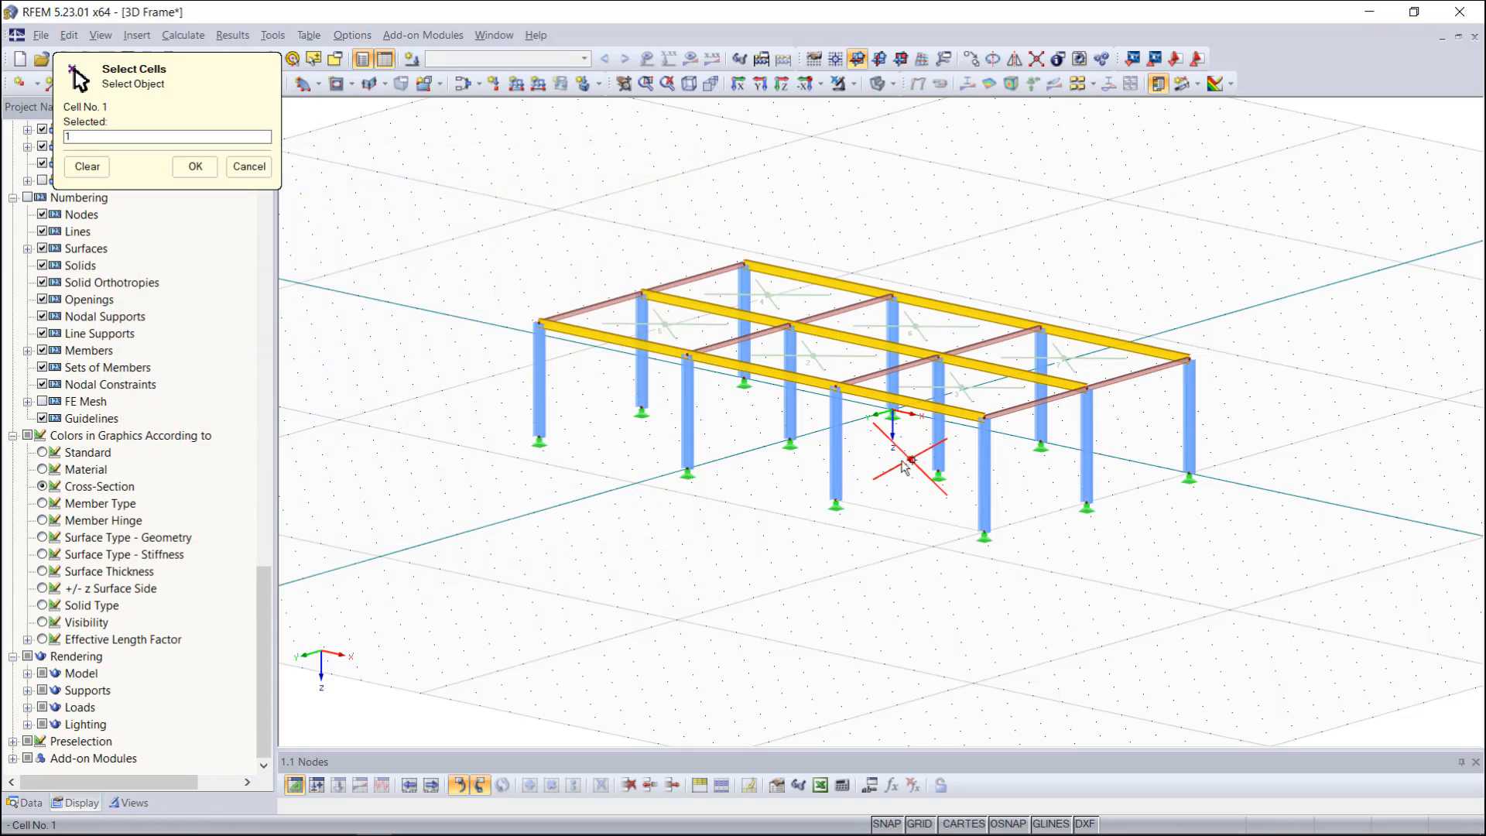
pyautogui.click(960, 387)
pyautogui.click(1070, 358)
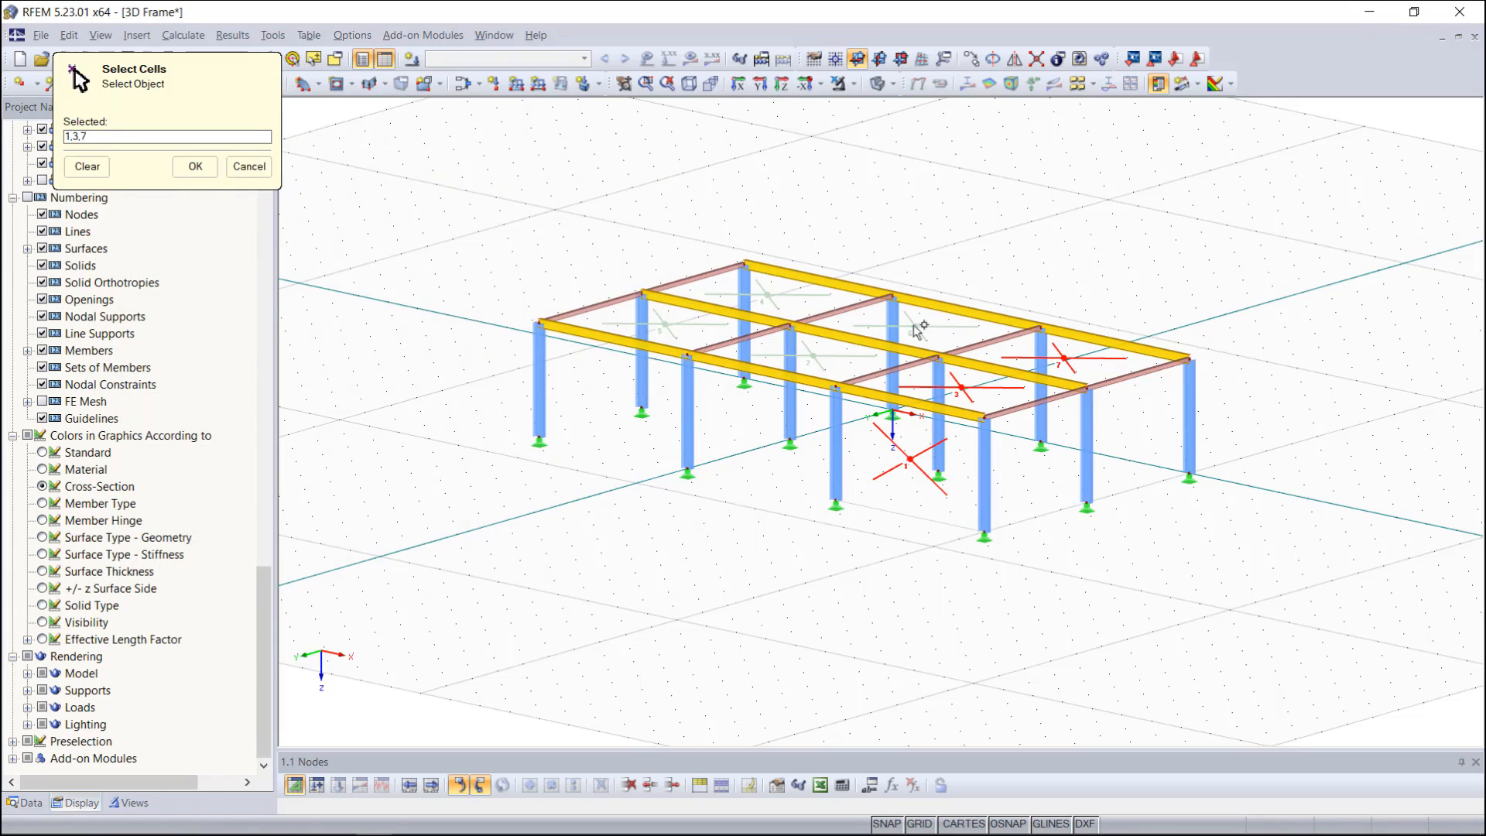
pyautogui.click(177, 165)
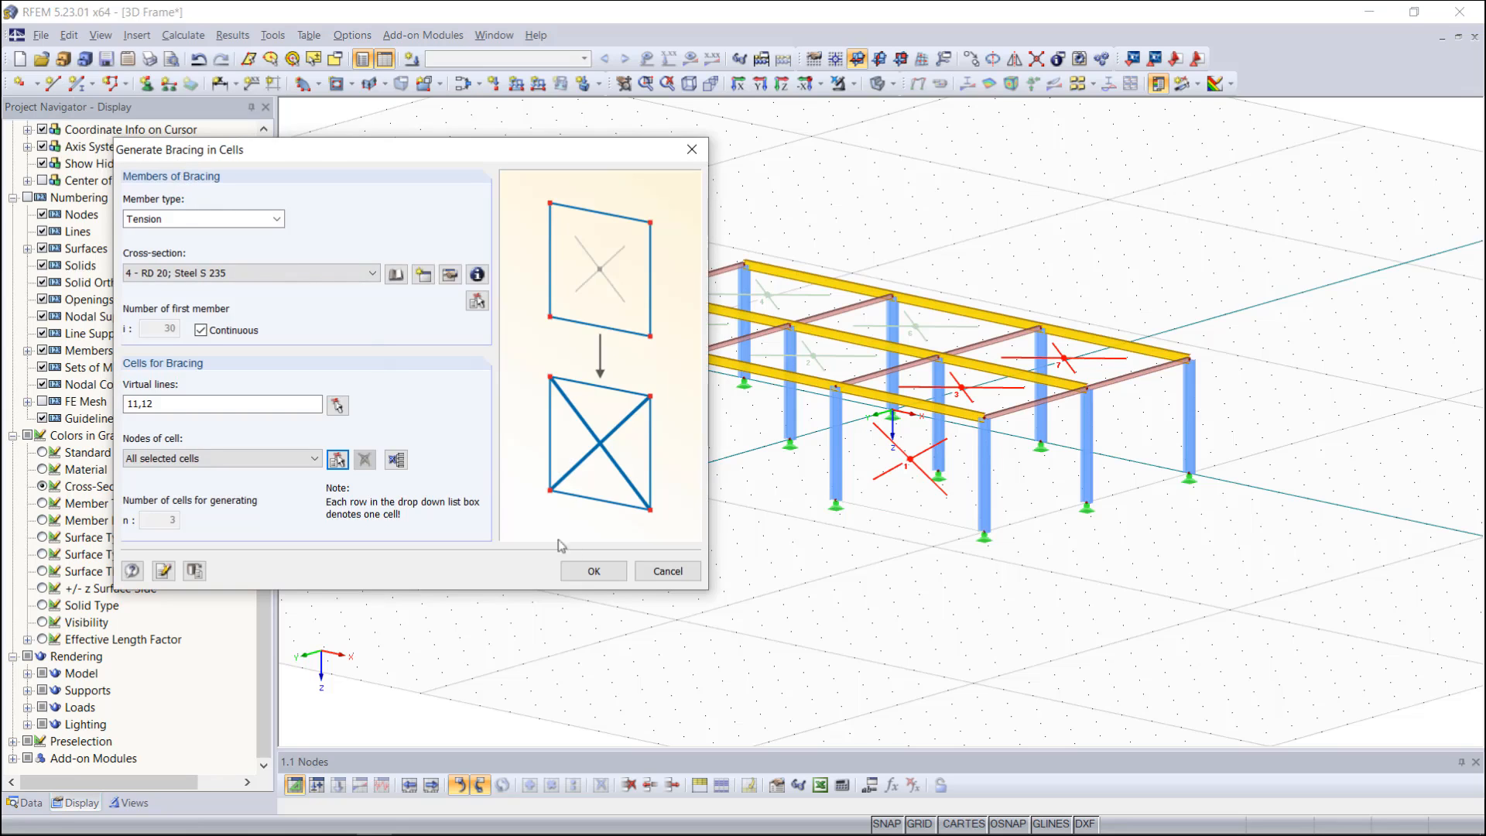
pyautogui.click(592, 573)
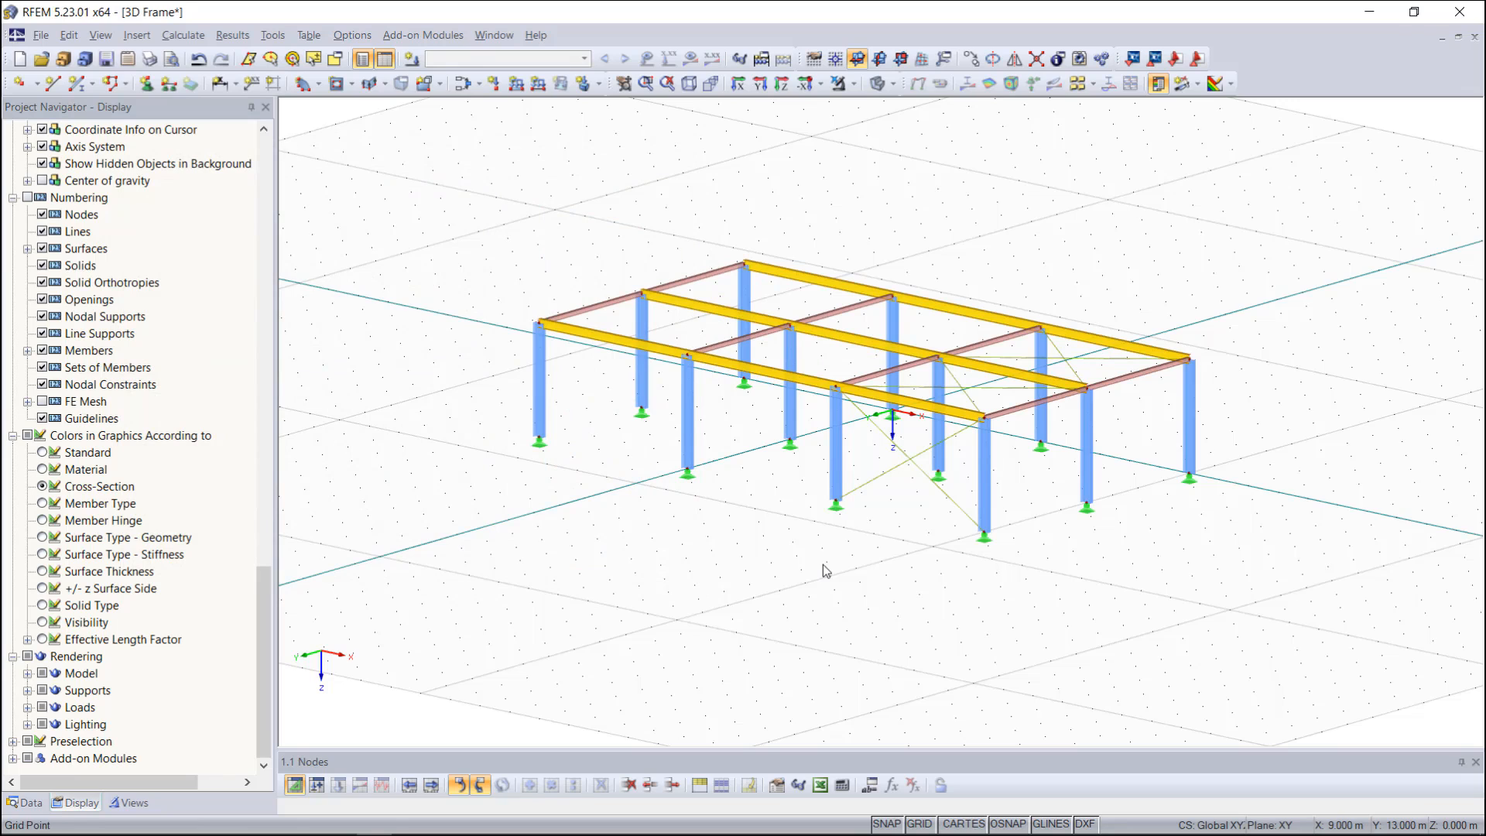
pyautogui.scroll(2, 824, 570)
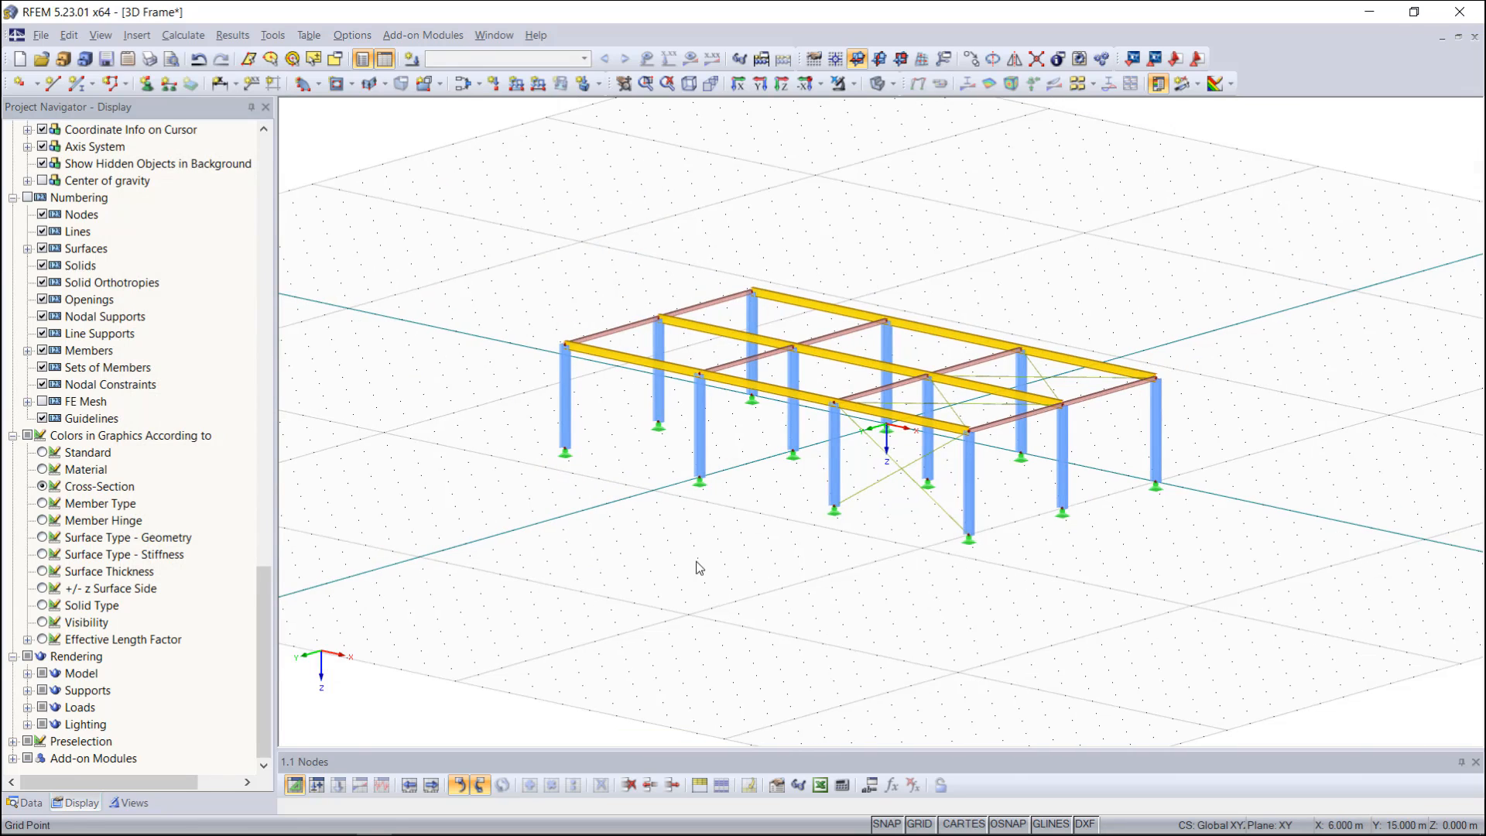
pyautogui.keyDown('ctrl'); pyautogui.moveTo(821, 565); pyautogui.dragTo(824, 566, button='middle'); pyautogui.keyUp('ctrl')
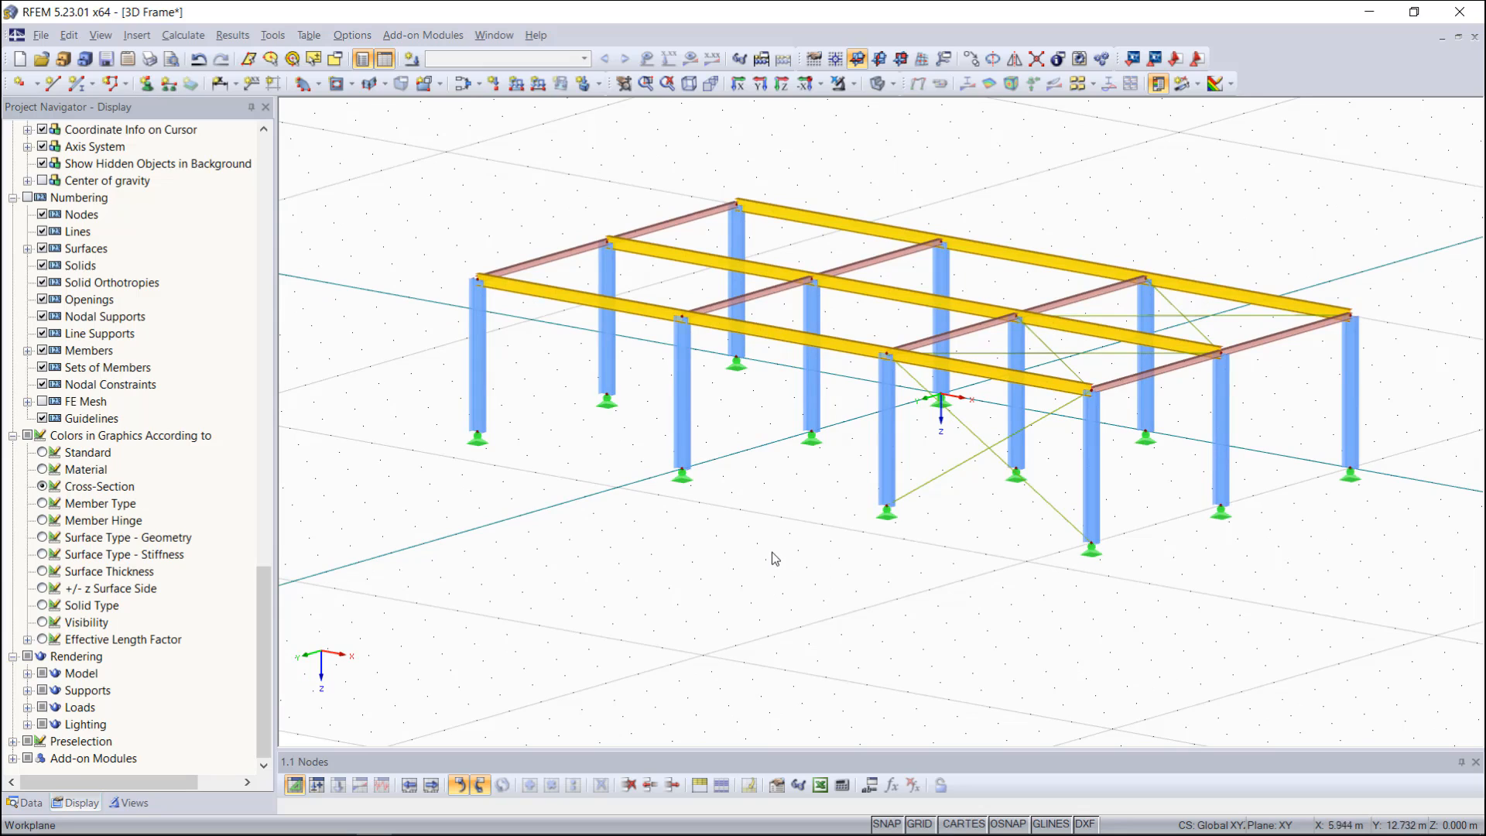